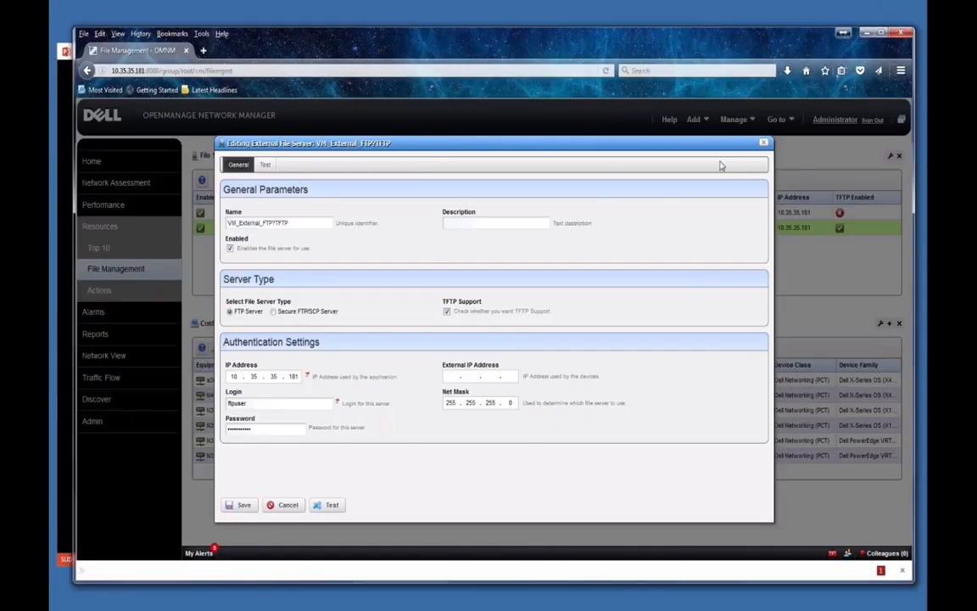
# Close the file server editor and open the backup options for the N3048P-145S switch from the managed resources.
pyautogui.click(765, 146)
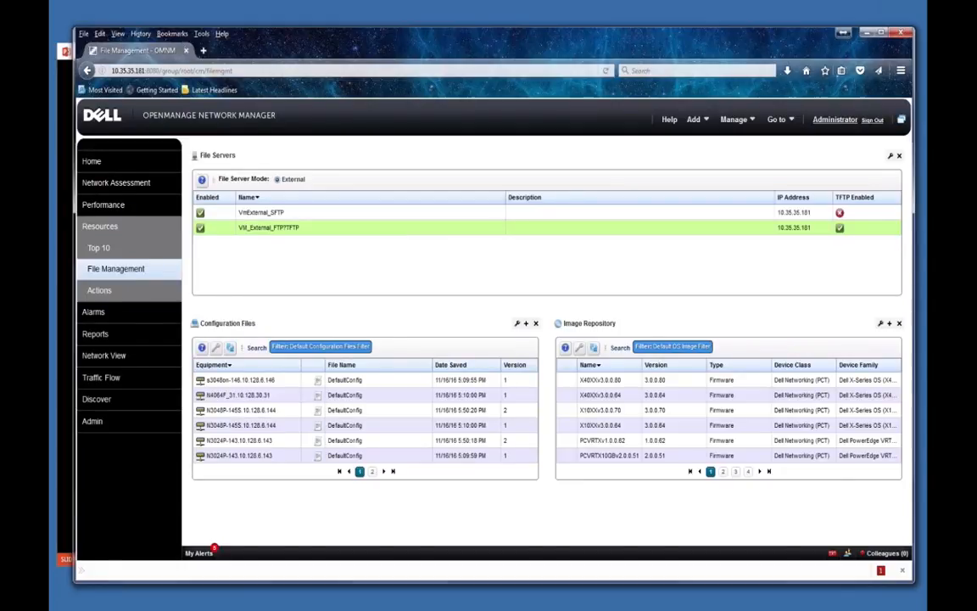
pyautogui.moveTo(113, 212)
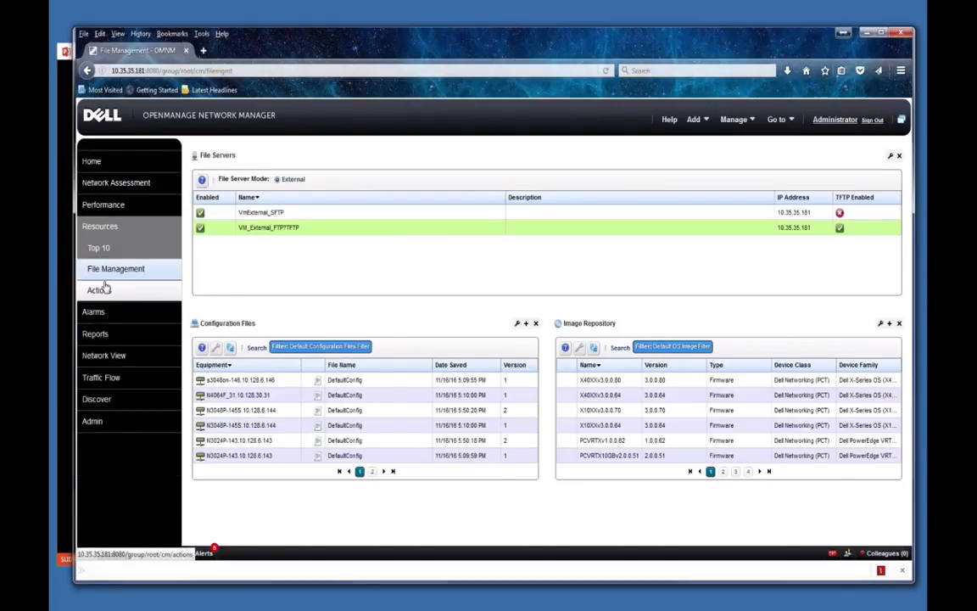
pyautogui.click(104, 225)
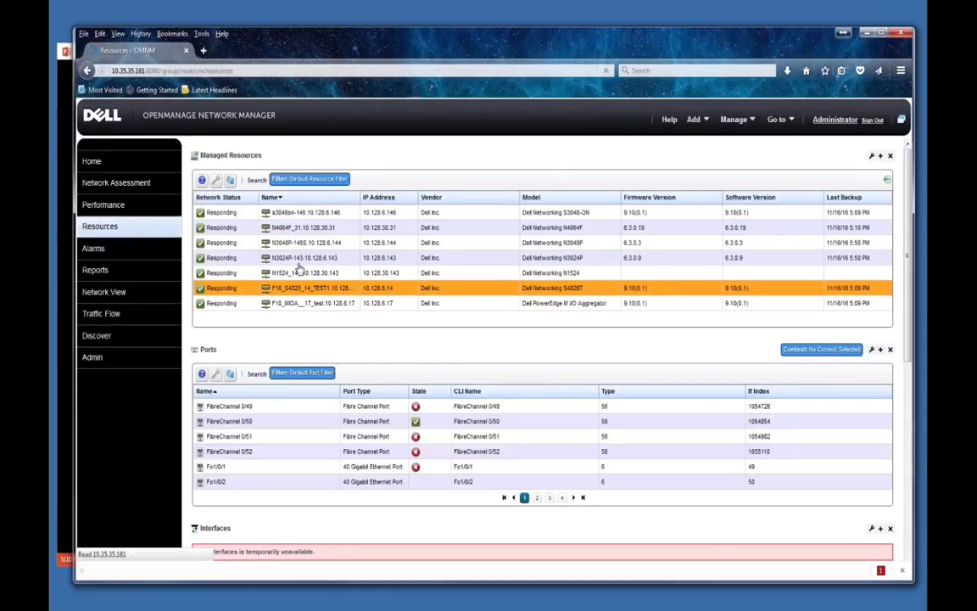
pyautogui.rightClick(302, 244)
pyautogui.click(303, 244)
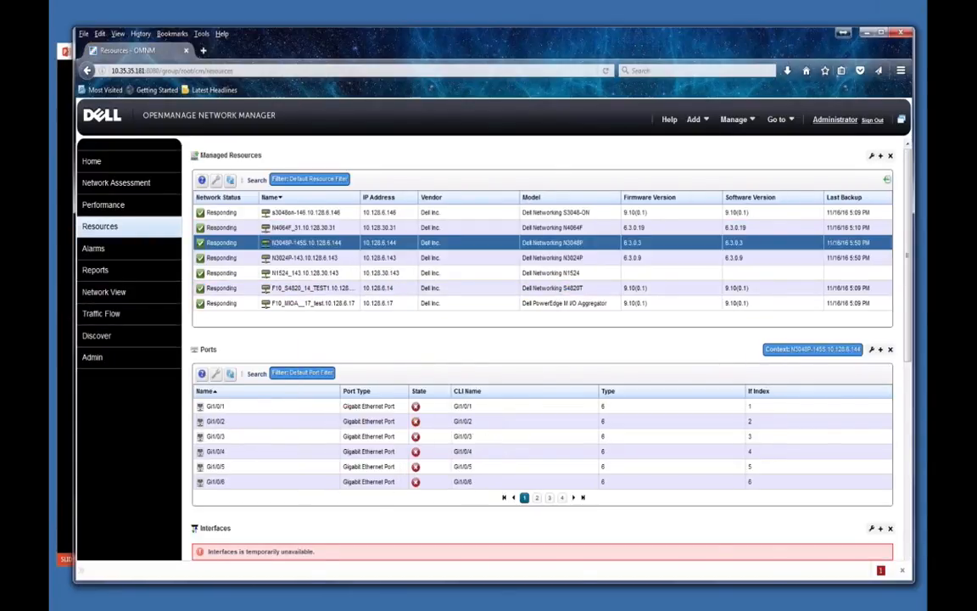
pyautogui.rightClick(306, 243)
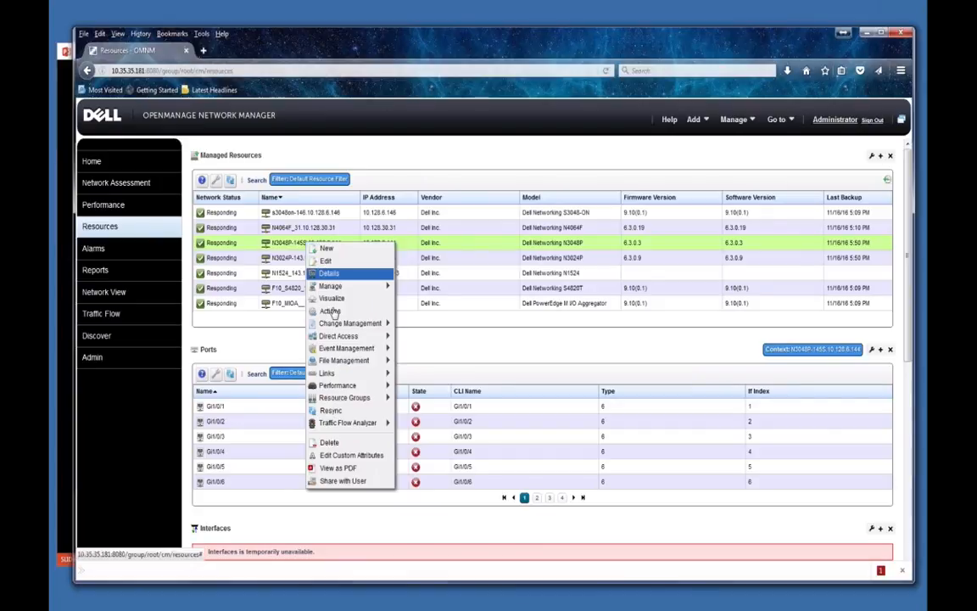
pyautogui.moveTo(356, 361)
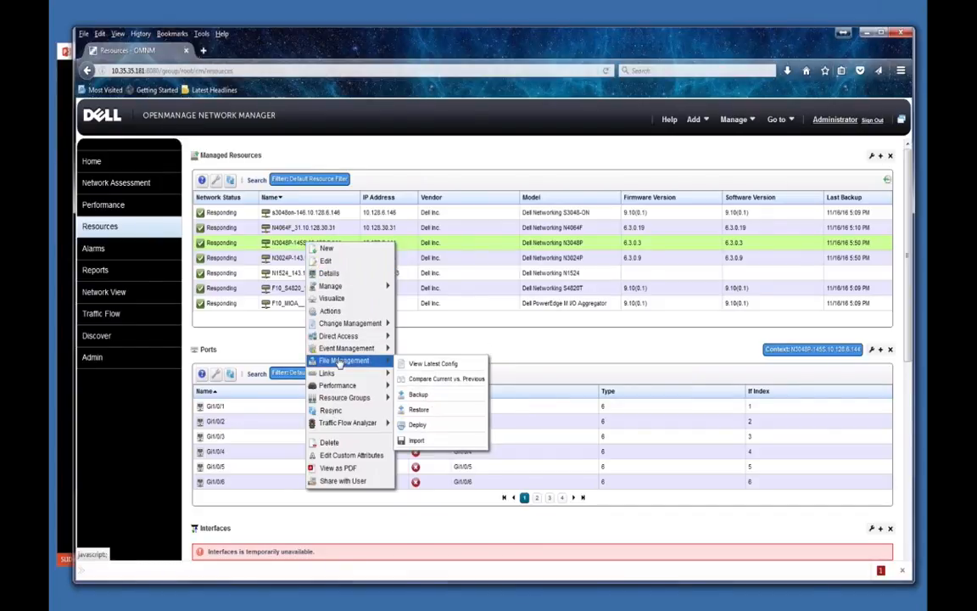
pyautogui.click(419, 396)
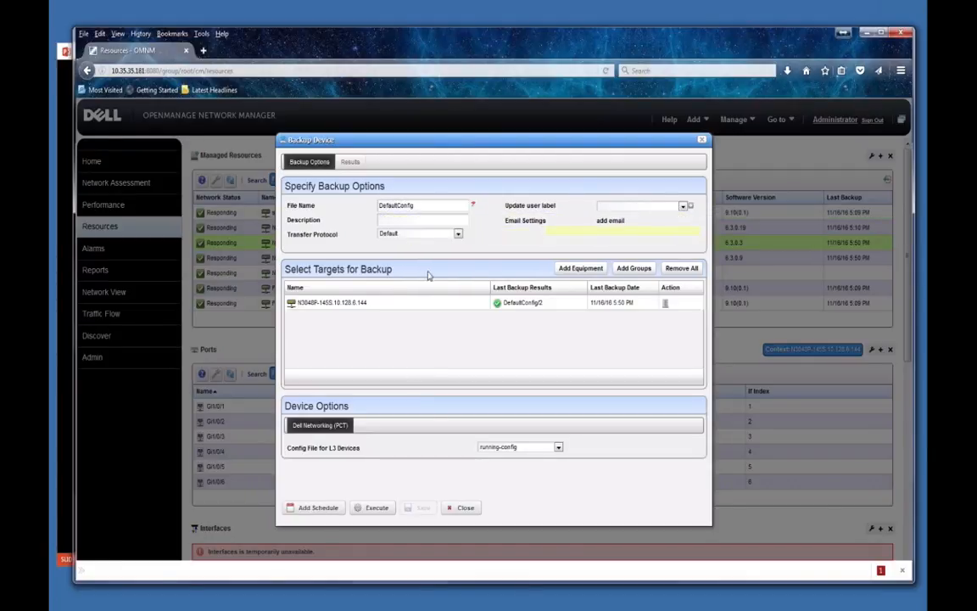
# Examine the available transfer protocols and user labels for the device backup without changing them.
pyautogui.click(459, 235)
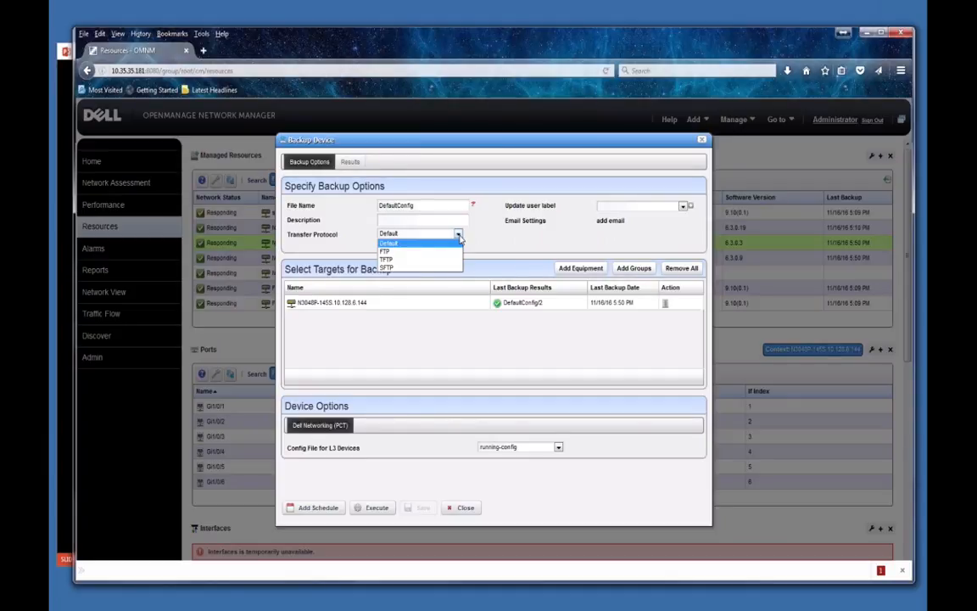
pyautogui.click(481, 148)
pyautogui.click(456, 234)
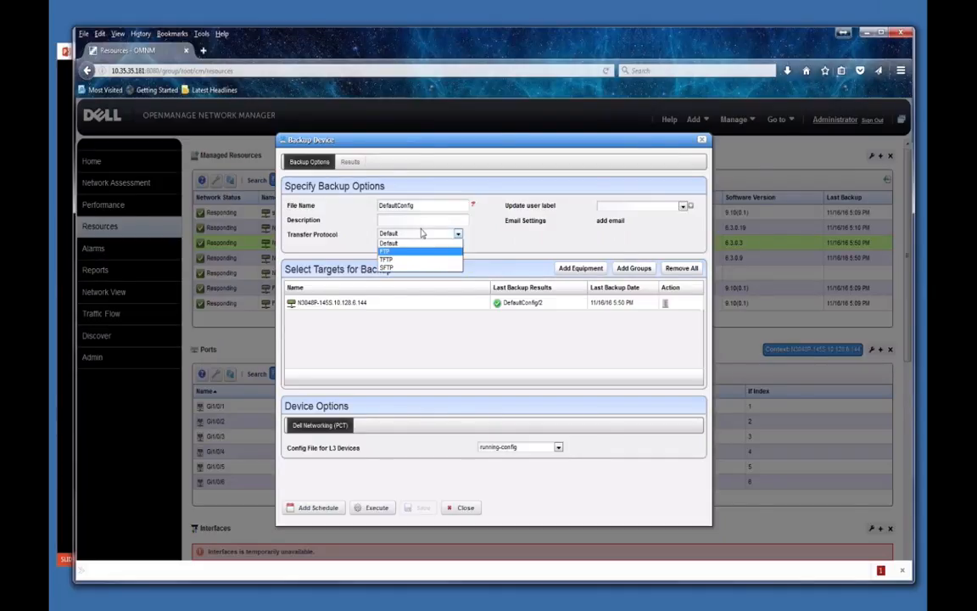
pyautogui.click(504, 249)
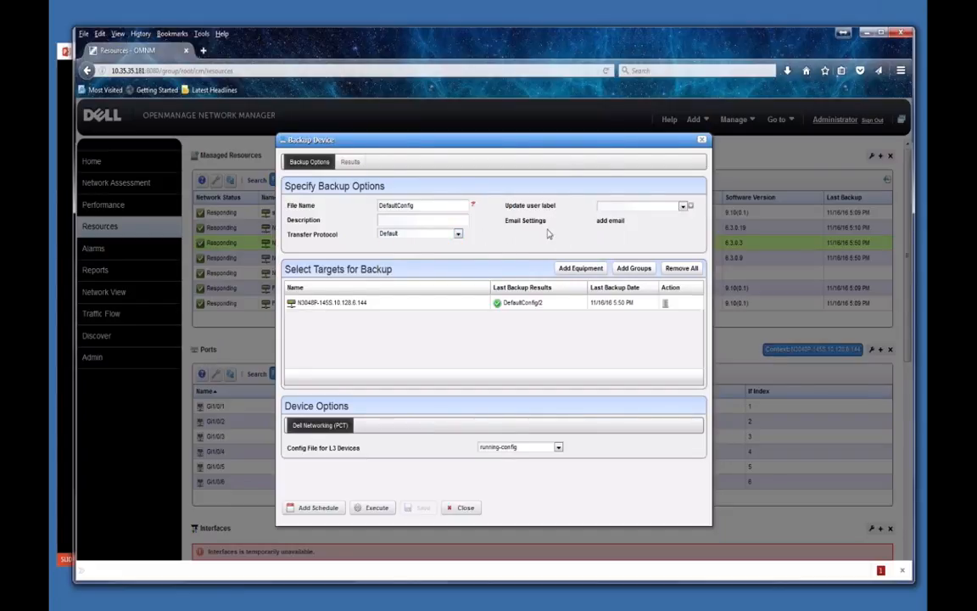
pyautogui.click(683, 207)
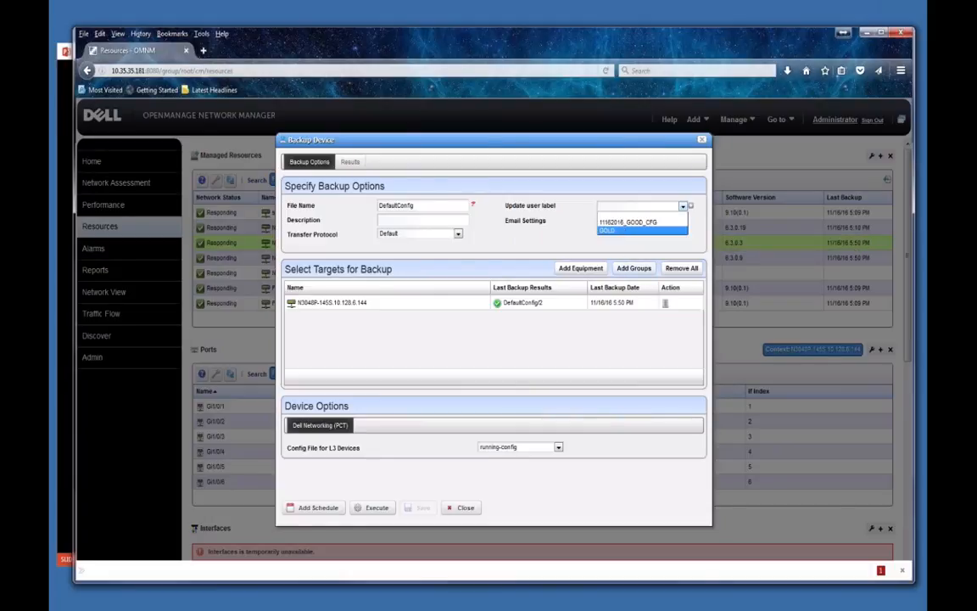
pyautogui.click(535, 246)
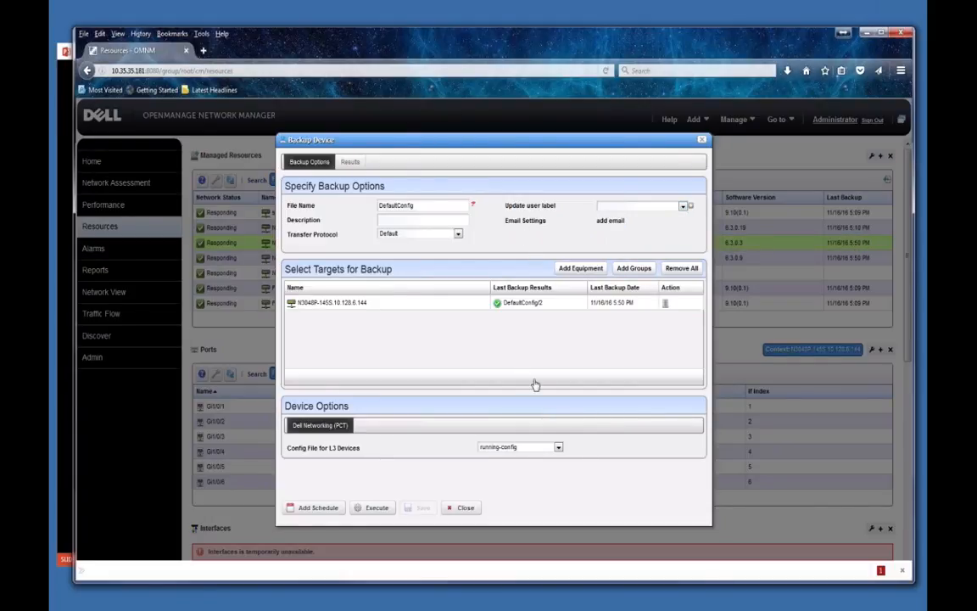
# Review the selectable target groups and L3 configuration file choices, and close the device backup without executing it.
pyautogui.click(637, 270)
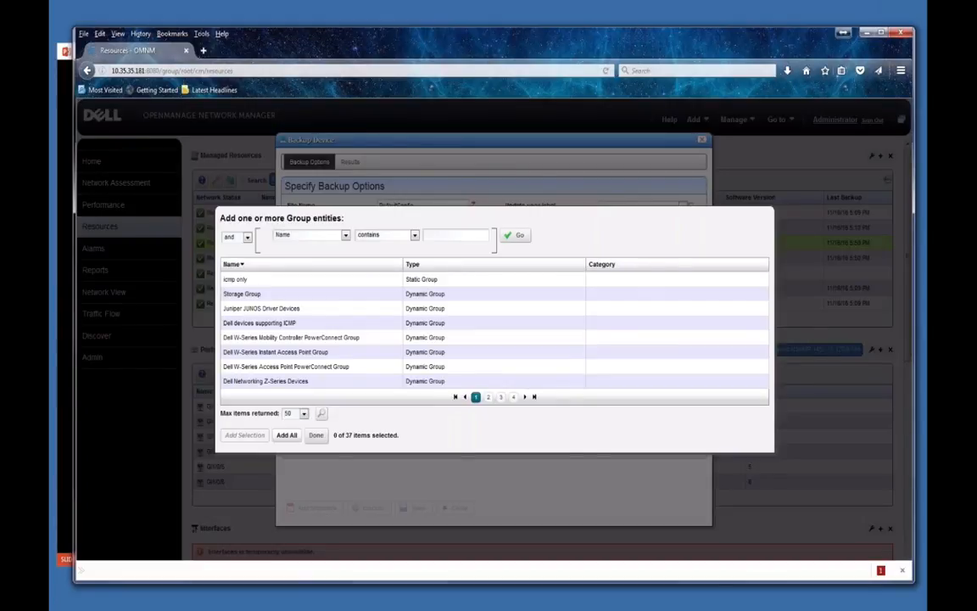
pyautogui.click(315, 434)
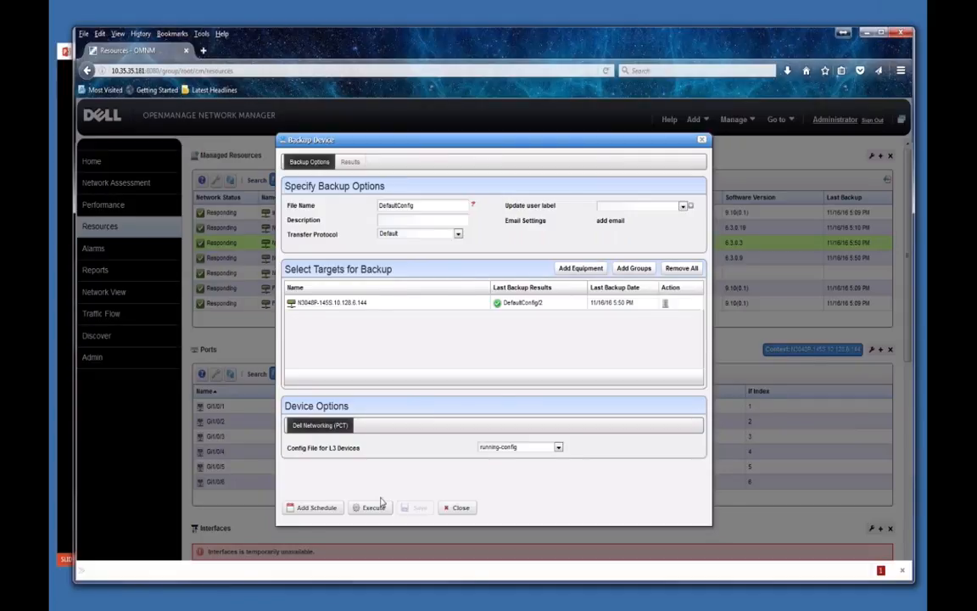
pyautogui.click(558, 447)
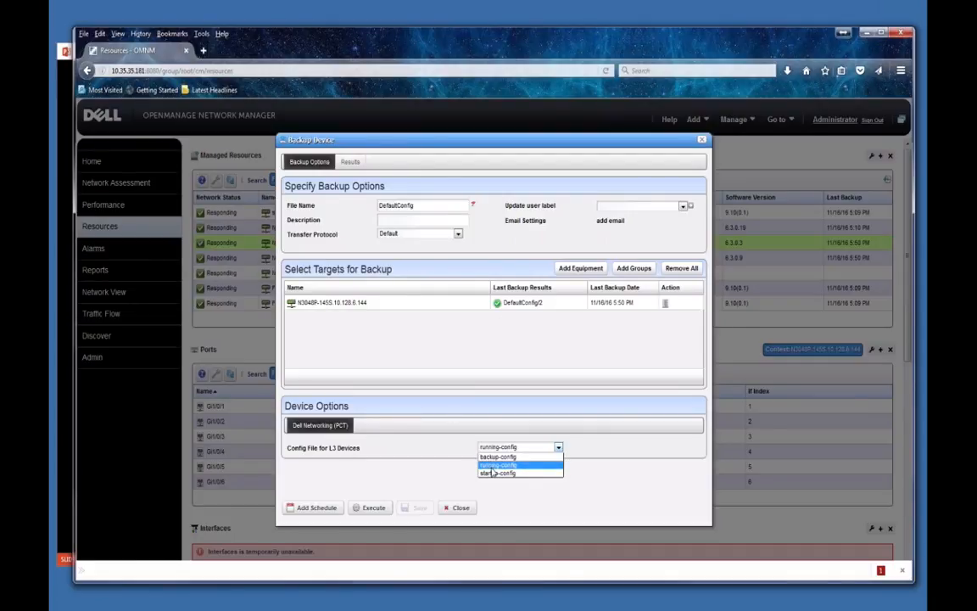
pyautogui.tripleClick(398, 445)
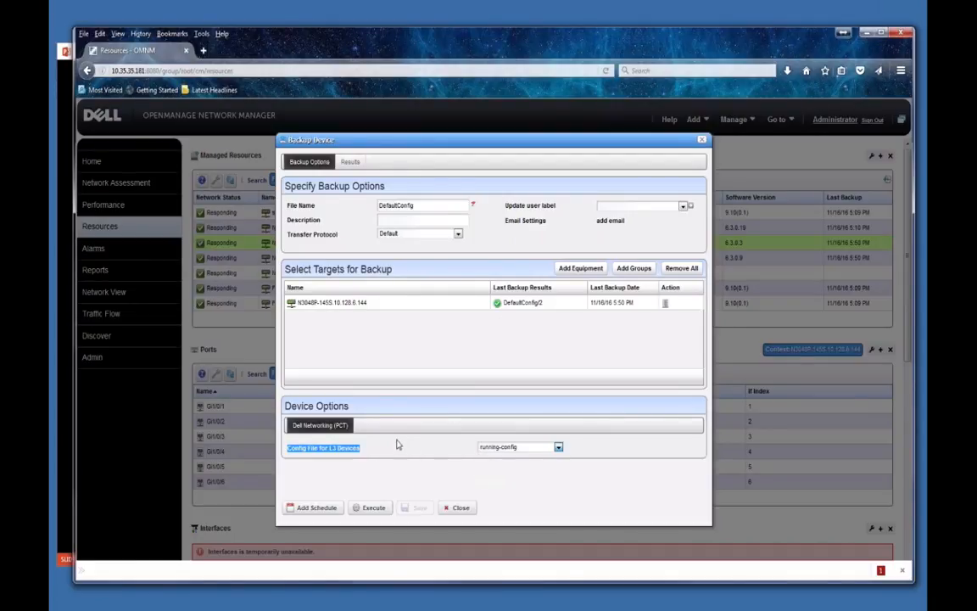
pyautogui.click(459, 507)
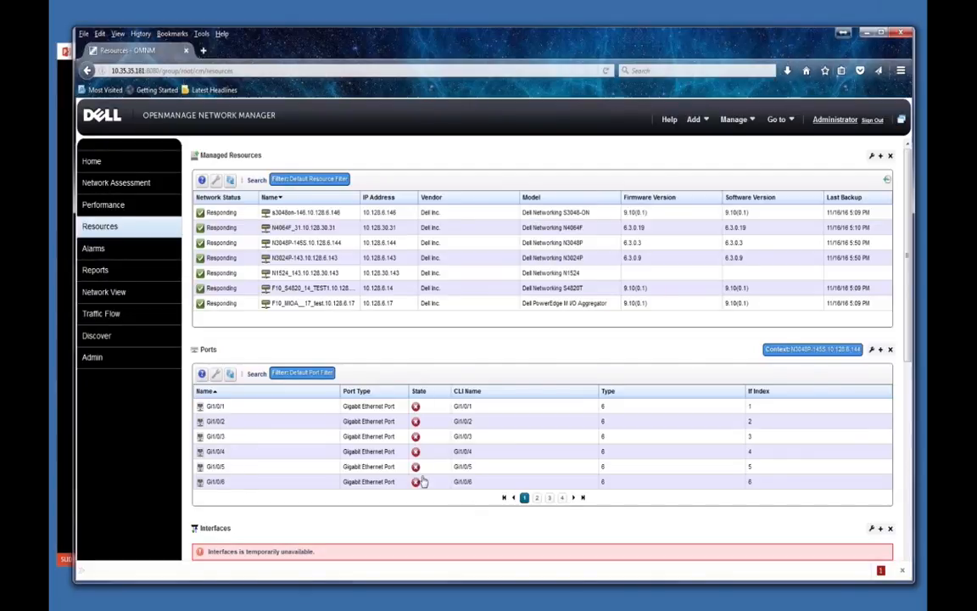
# Show the expanded Configuration Files list from the File Management page.
pyautogui.moveTo(117, 227)
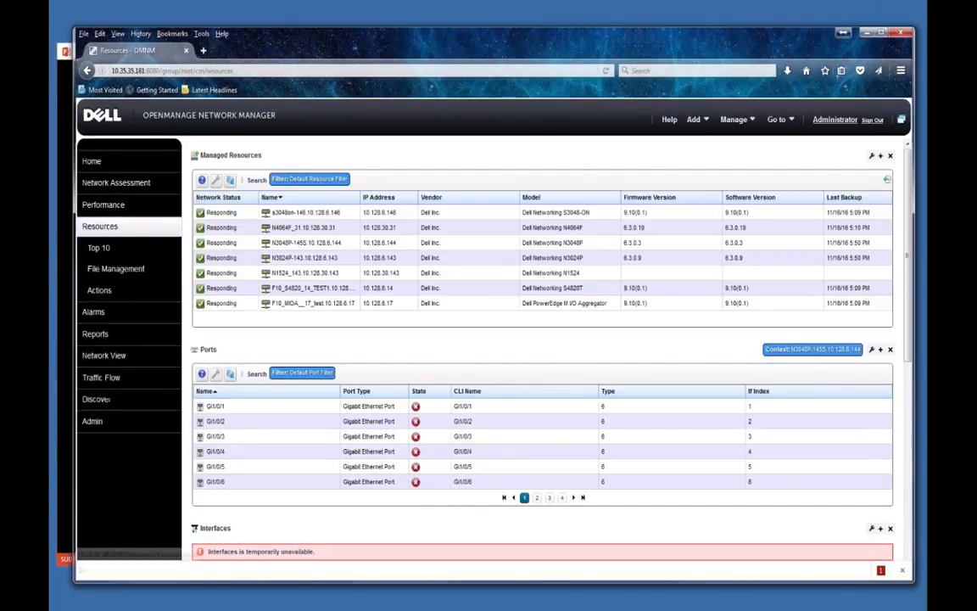
pyautogui.click(120, 282)
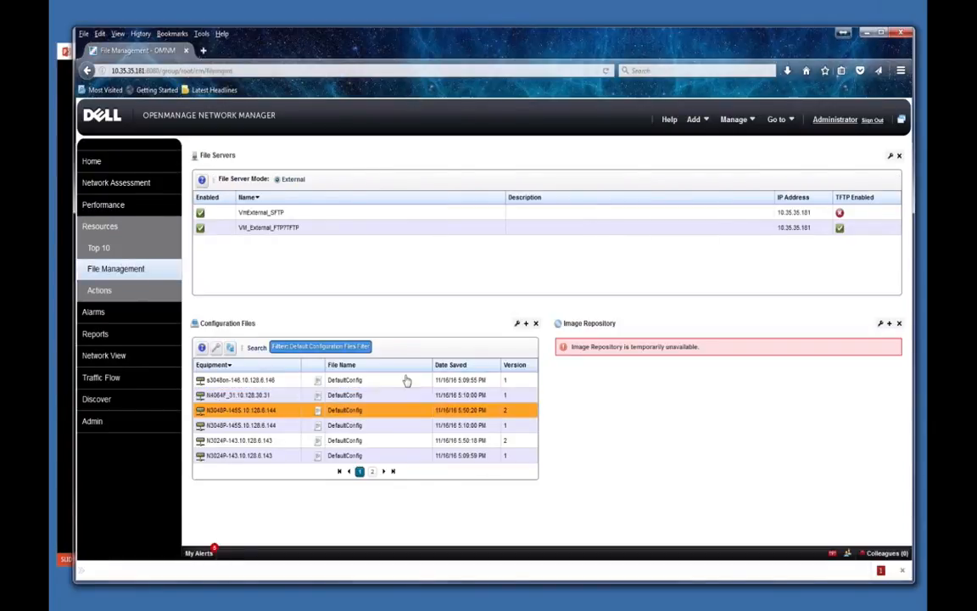
pyautogui.click(527, 327)
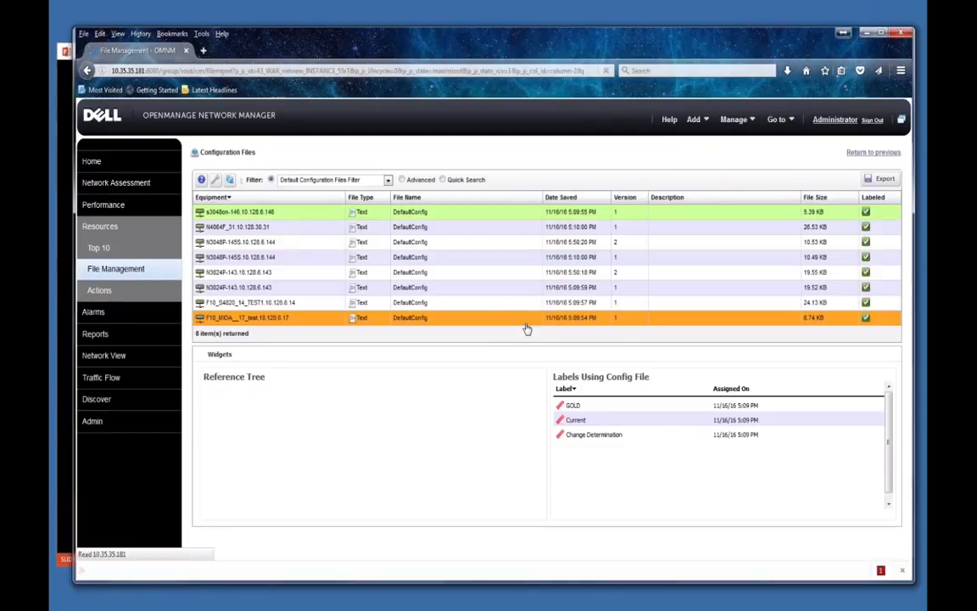
pyautogui.click(278, 258)
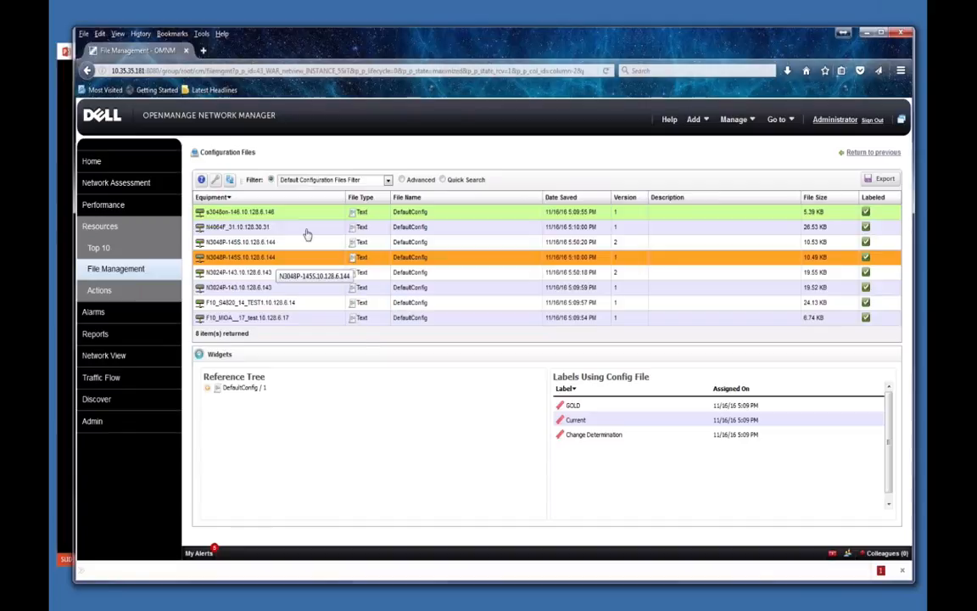
pyautogui.click(322, 210)
# Filter the configuration files with an advanced condition where Equipment is N3024P-143.10.128.6.143.
pyautogui.click(402, 179)
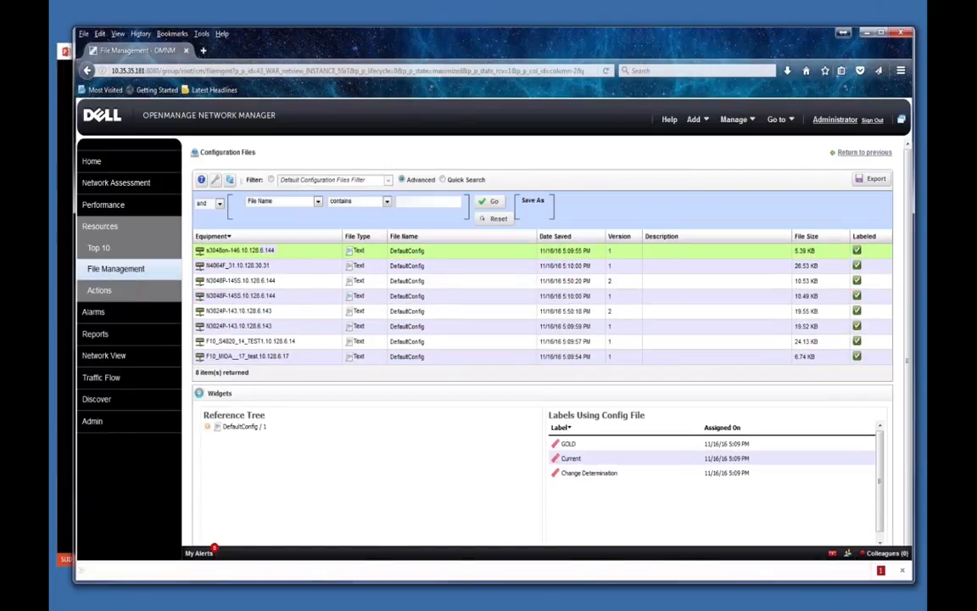
pyautogui.click(289, 201)
pyautogui.click(297, 229)
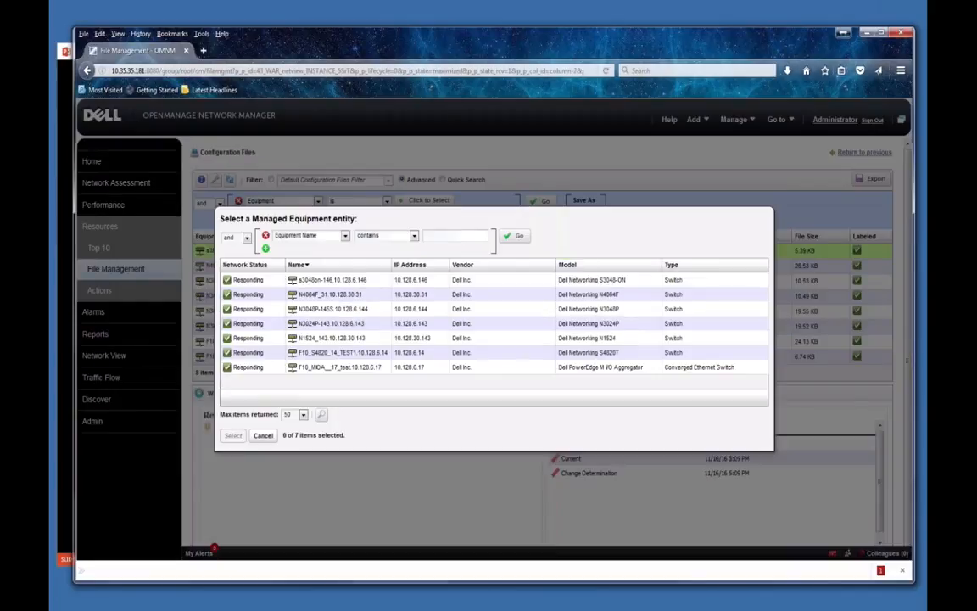
pyautogui.click(355, 327)
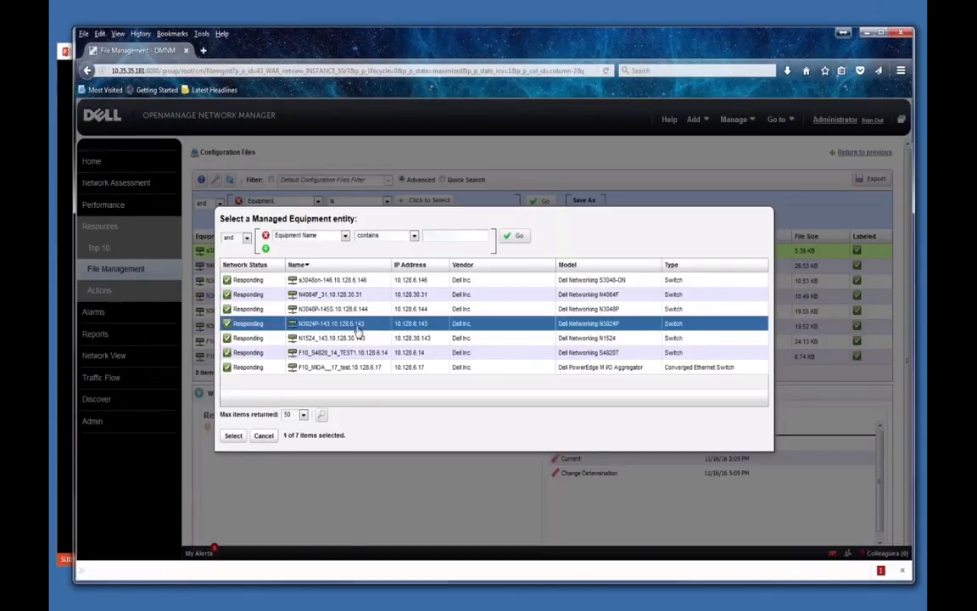
pyautogui.click(358, 328)
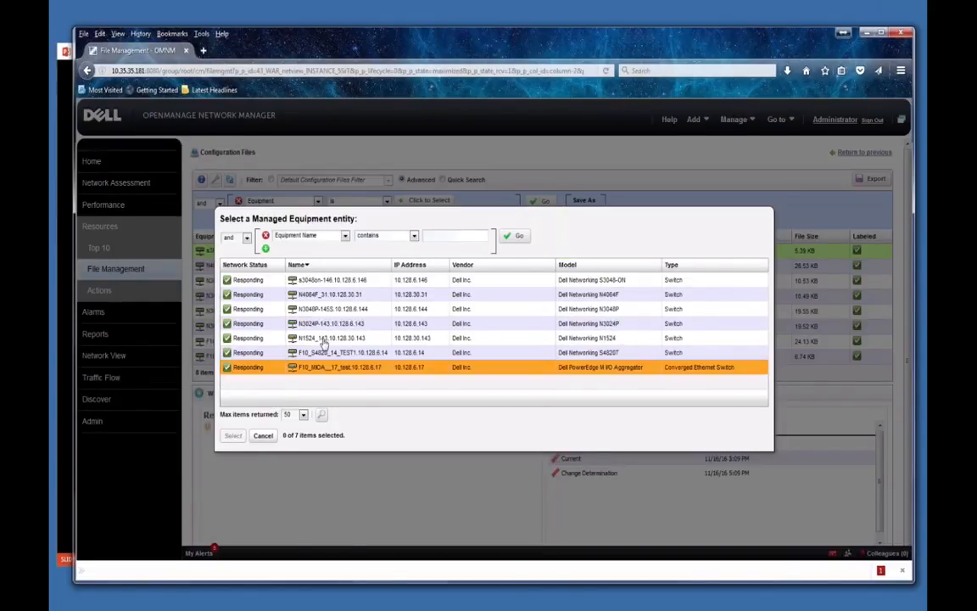
pyautogui.click(332, 327)
pyautogui.click(233, 436)
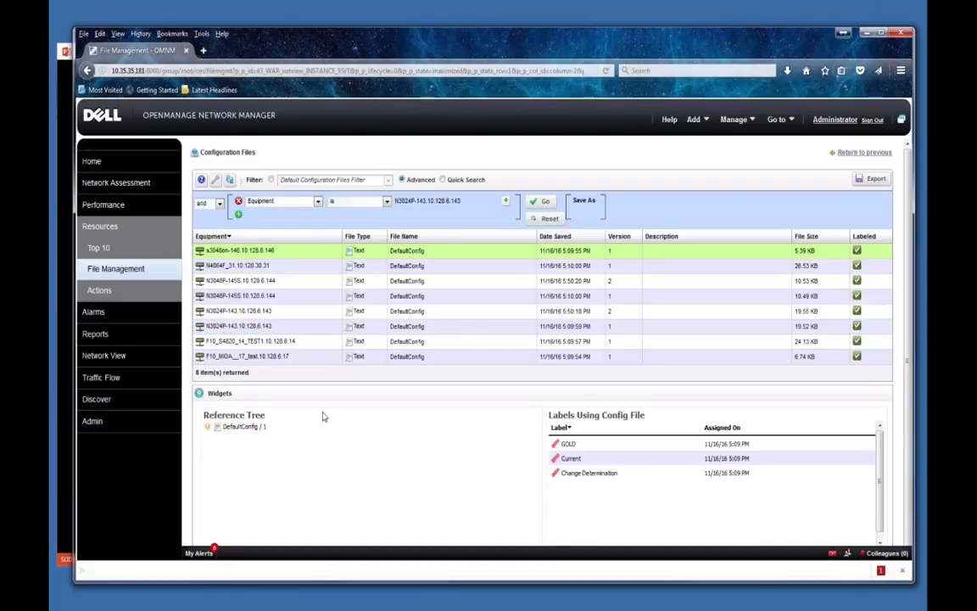
pyautogui.click(545, 203)
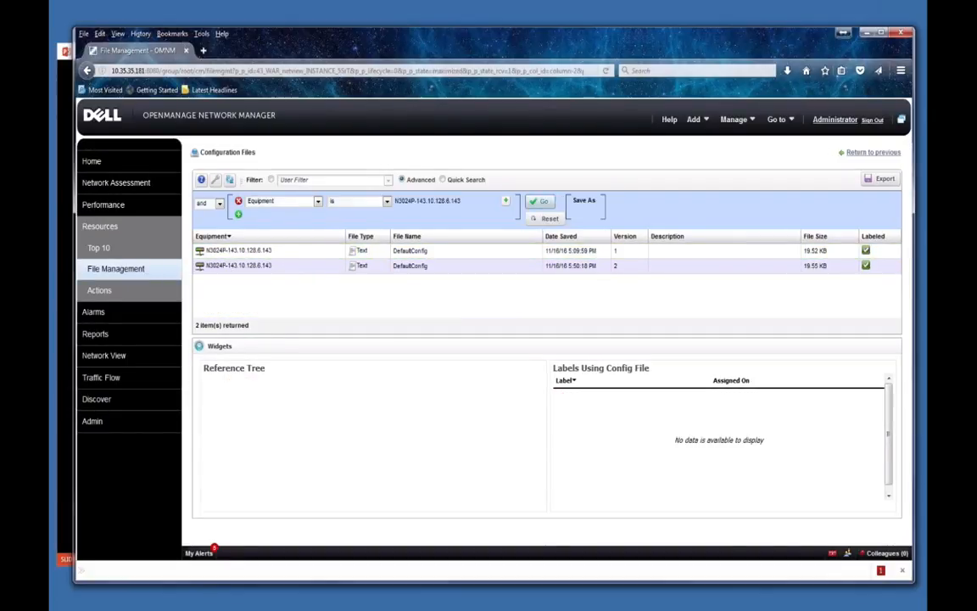
# Save the current configuration file filter under the name "demo".
pyautogui.click(584, 200)
pyautogui.moveTo(696, 199); pyautogui.dragTo(513, 200)
pyautogui.write('demo')
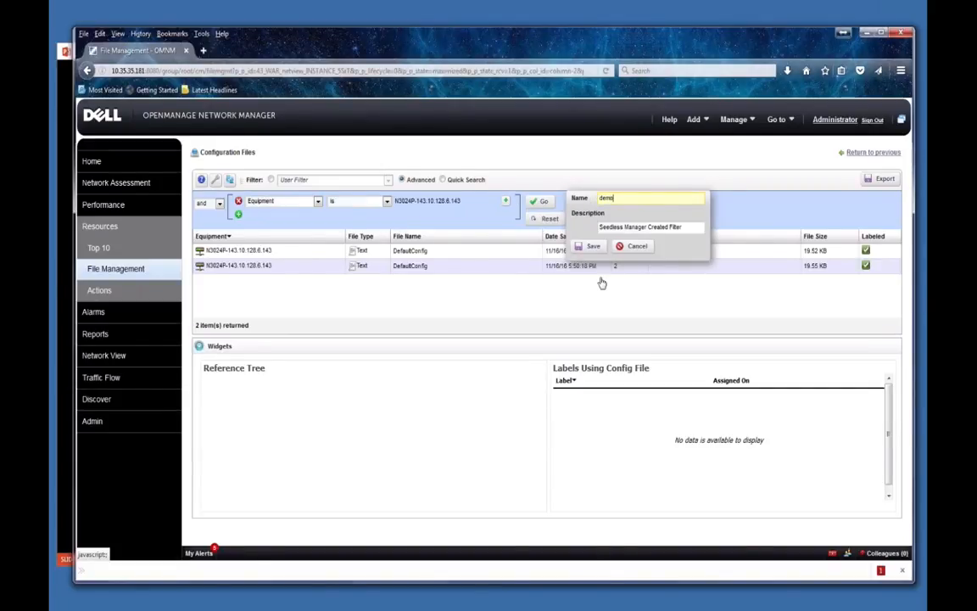
pyautogui.click(591, 246)
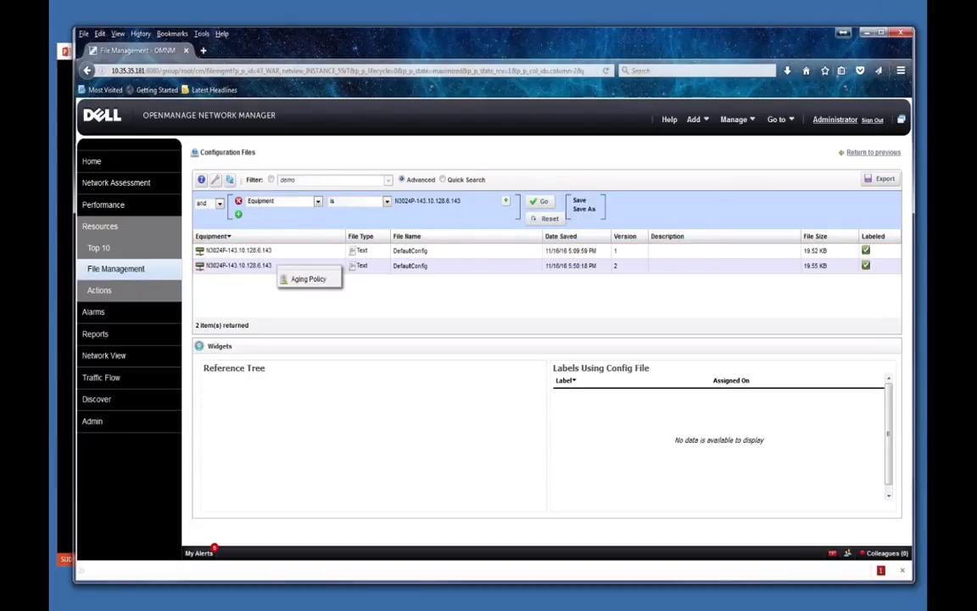
# Select the version 2 configuration file of the N3024P-143 switch and inspect its labels and available actions.
pyautogui.click(255, 266)
pyautogui.click(274, 267)
pyautogui.rightClick(274, 267)
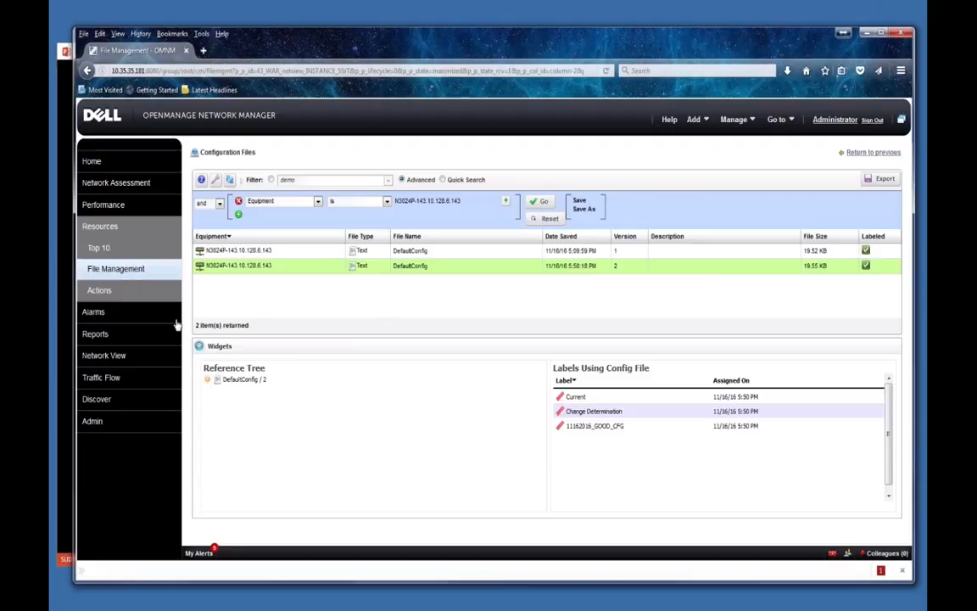
# Go to the Home page and view the License Management, Deploy OS Image and OS Image Upload entries in Quick Navigation.
pyautogui.click(107, 228)
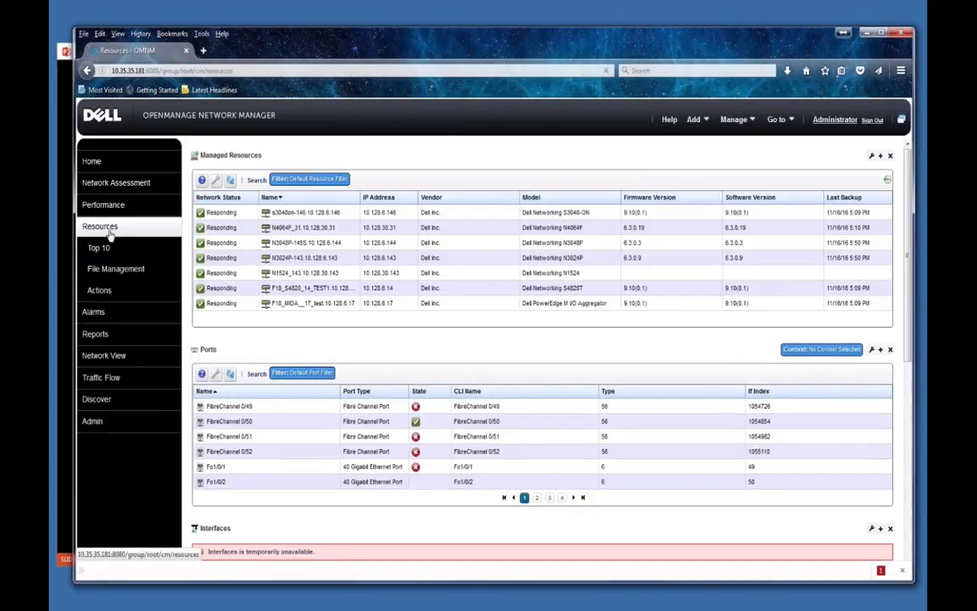
pyautogui.click(96, 161)
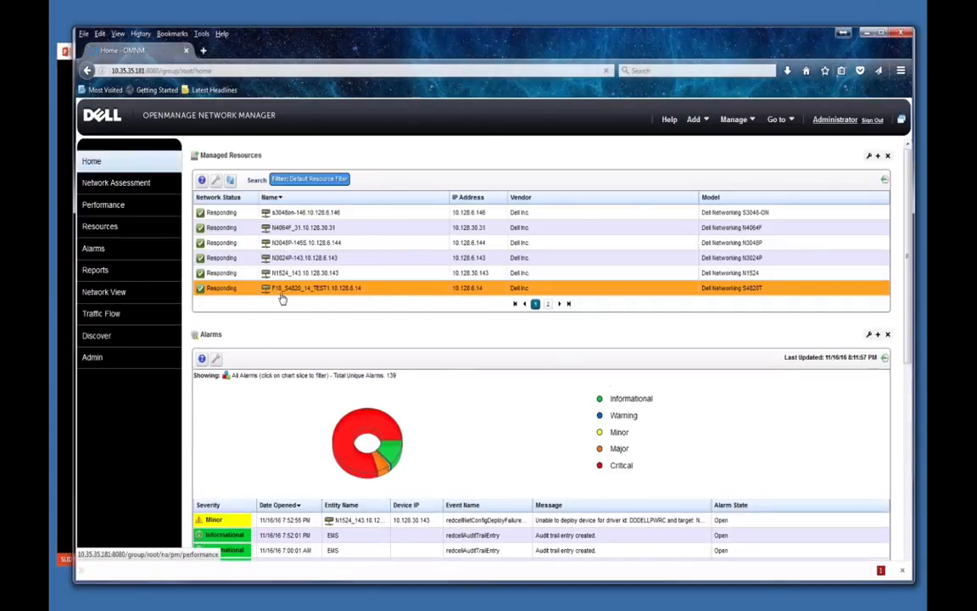
pyautogui.click(747, 296)
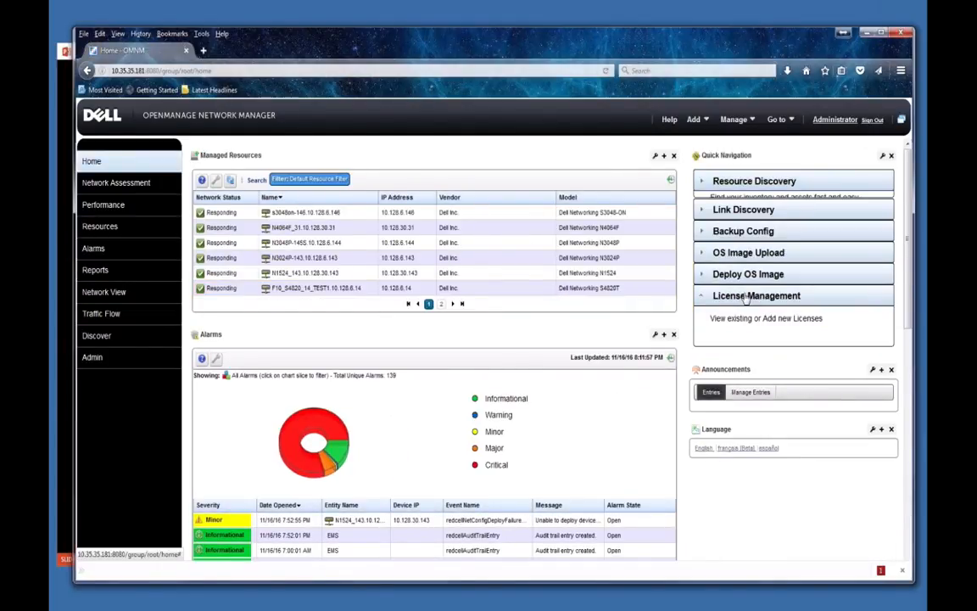
pyautogui.click(746, 274)
pyautogui.click(747, 253)
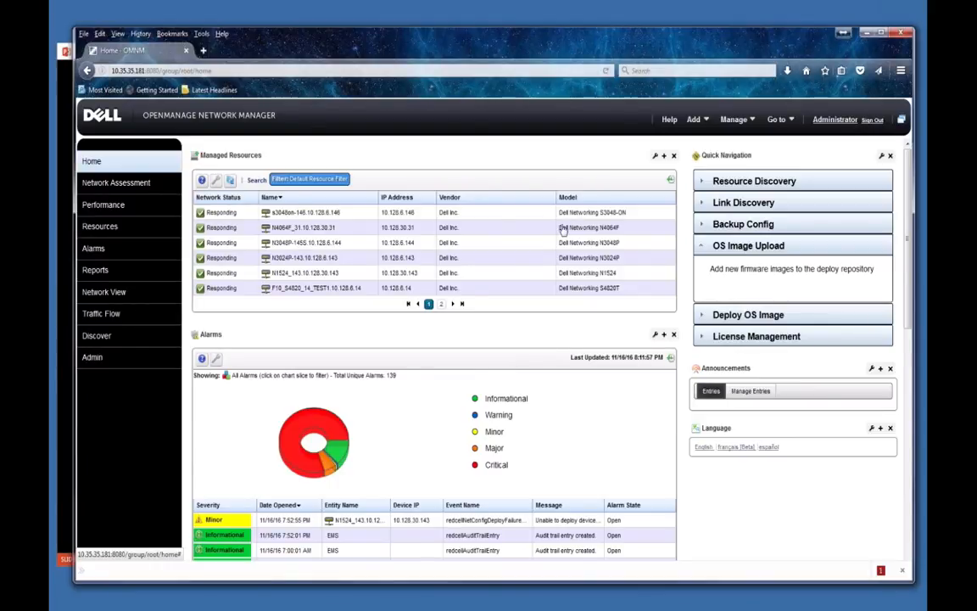
# Go to the File Management page under Resources and reload it so its panels load.
pyautogui.moveTo(99, 225)
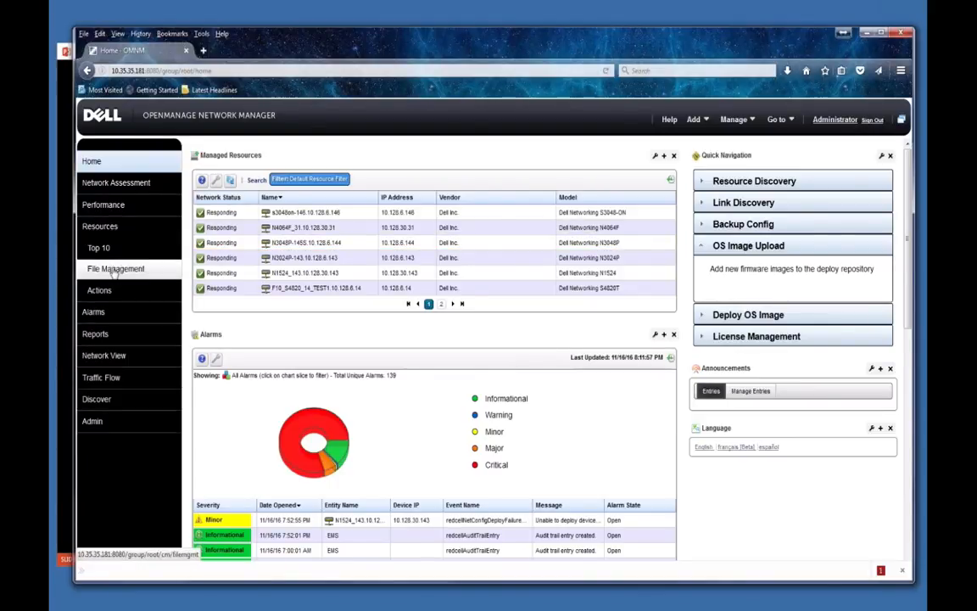
pyautogui.click(115, 269)
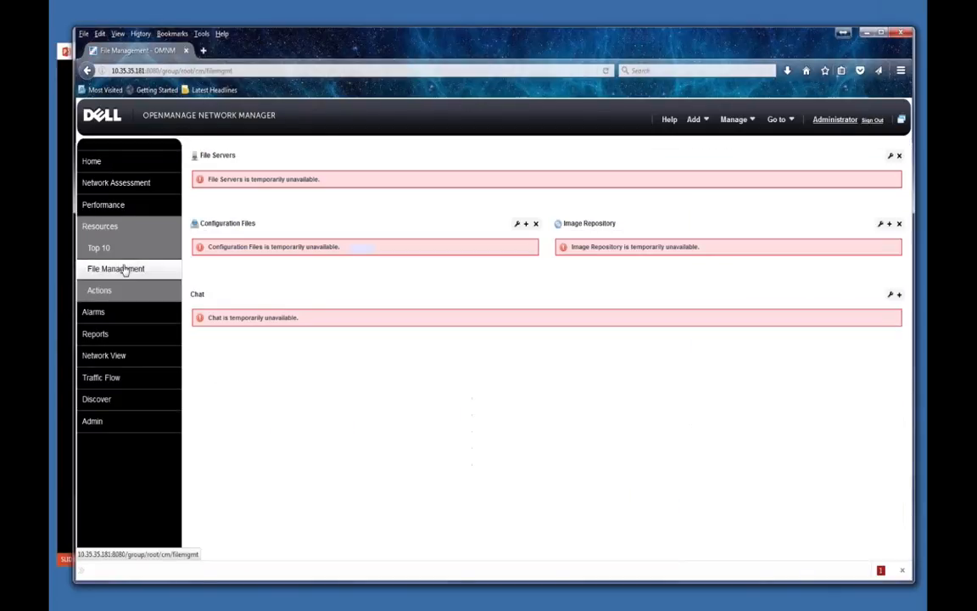
pyautogui.click(127, 269)
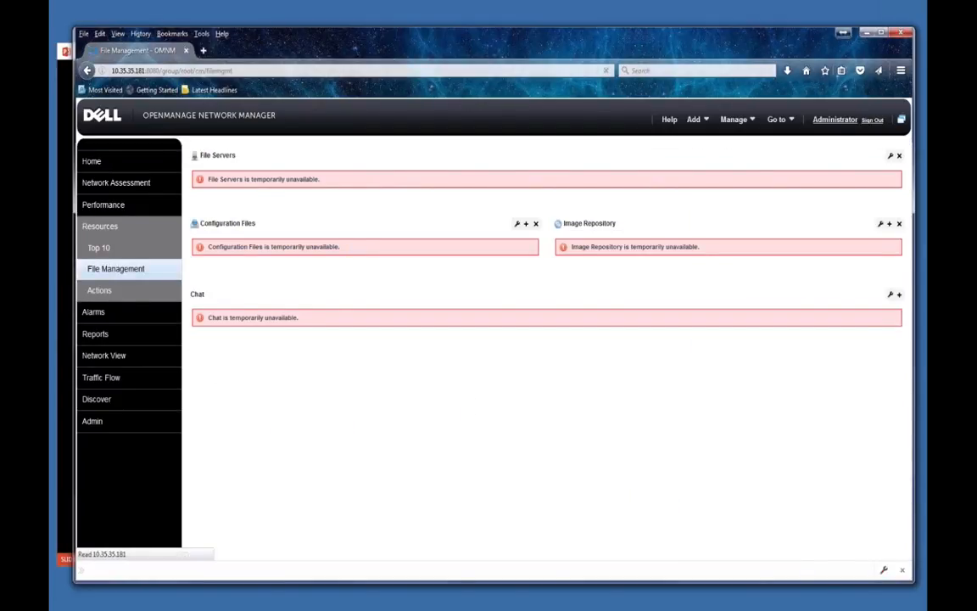
pyautogui.click(254, 71)
pyautogui.press('Return')
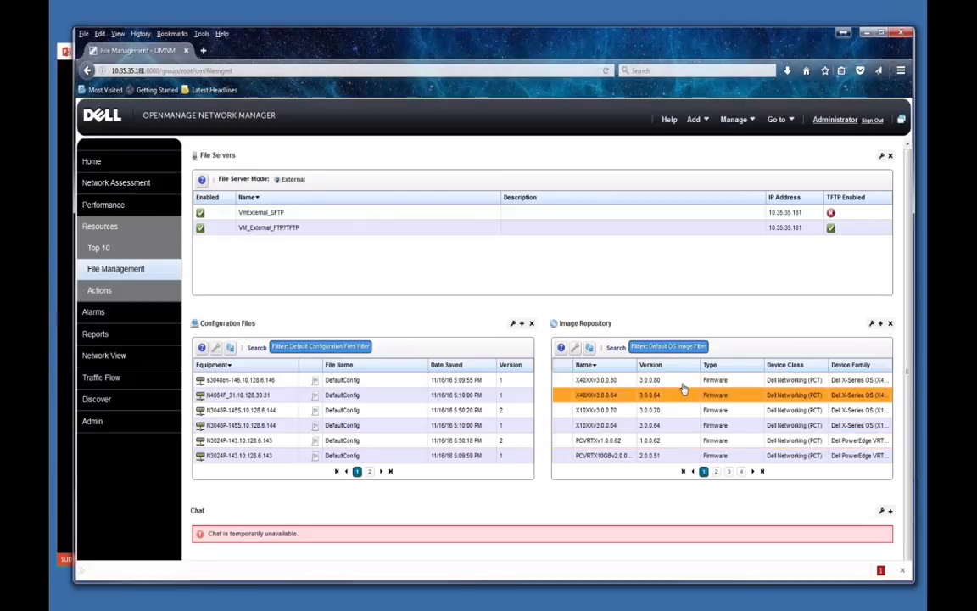
# Expand the Image Repository to the full page view and reload it to list the firmware images.
pyautogui.click(880, 324)
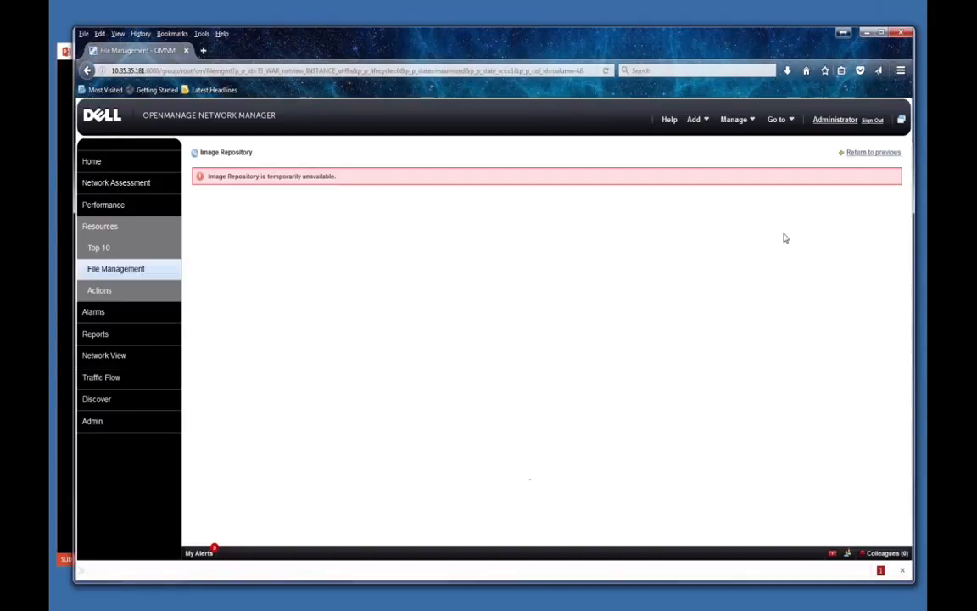
pyautogui.click(204, 72)
pyautogui.press('Return')
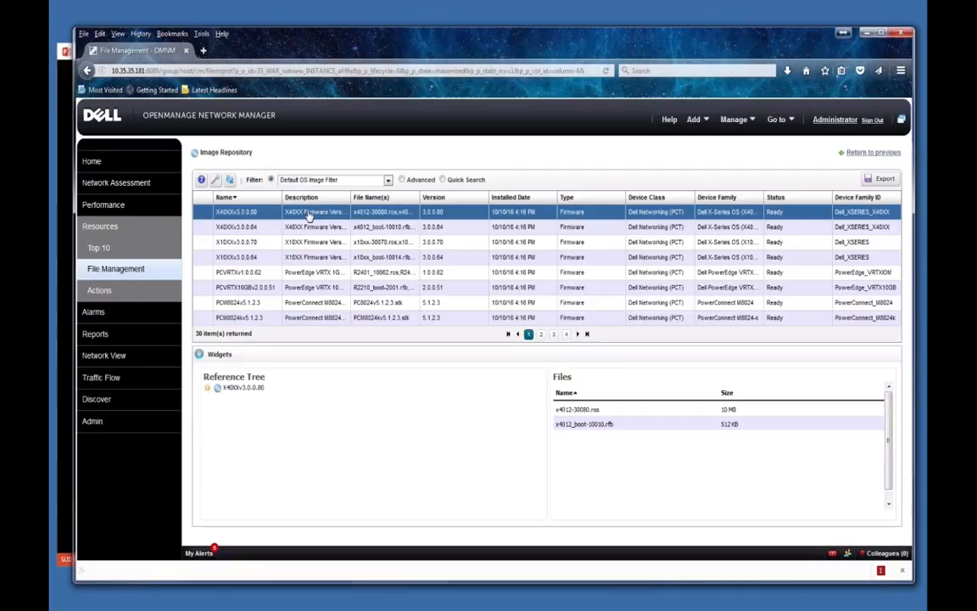
# Open the Dell DNOS firmware download page from the X40XXv3.0.0.80 image, view it, and return to the Image Repository.
pyautogui.rightClick(310, 216)
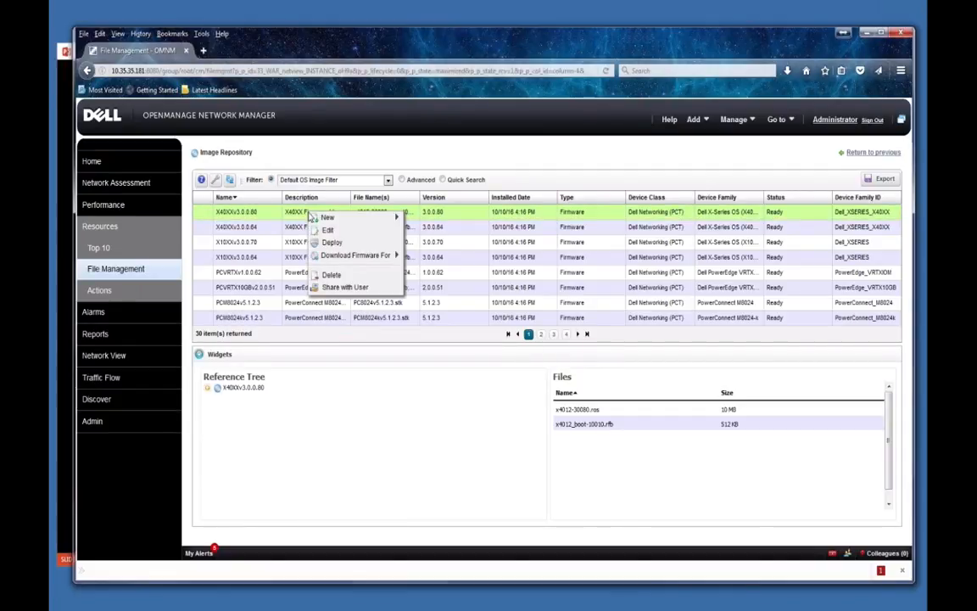
pyautogui.moveTo(338, 258)
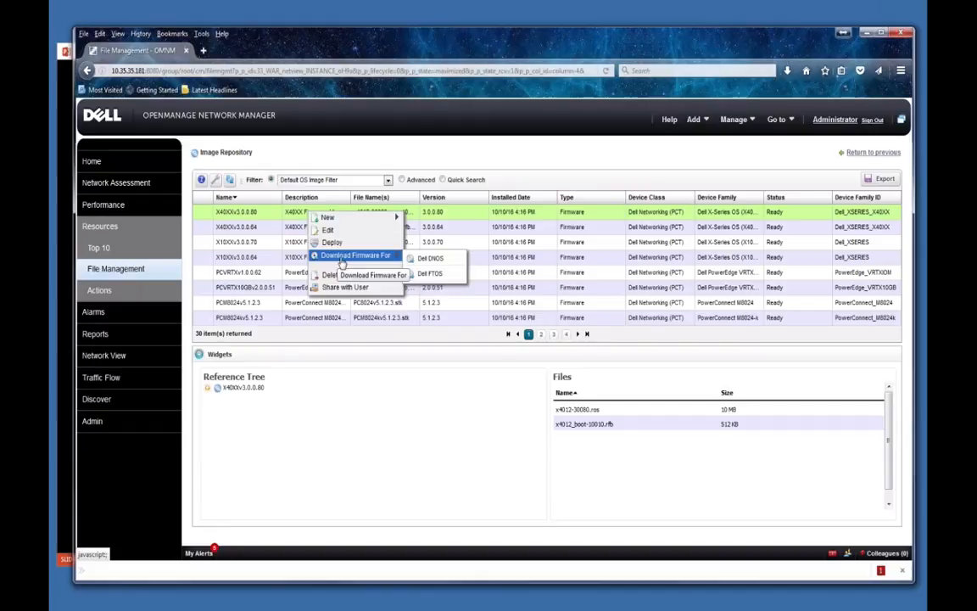
pyautogui.click(389, 357)
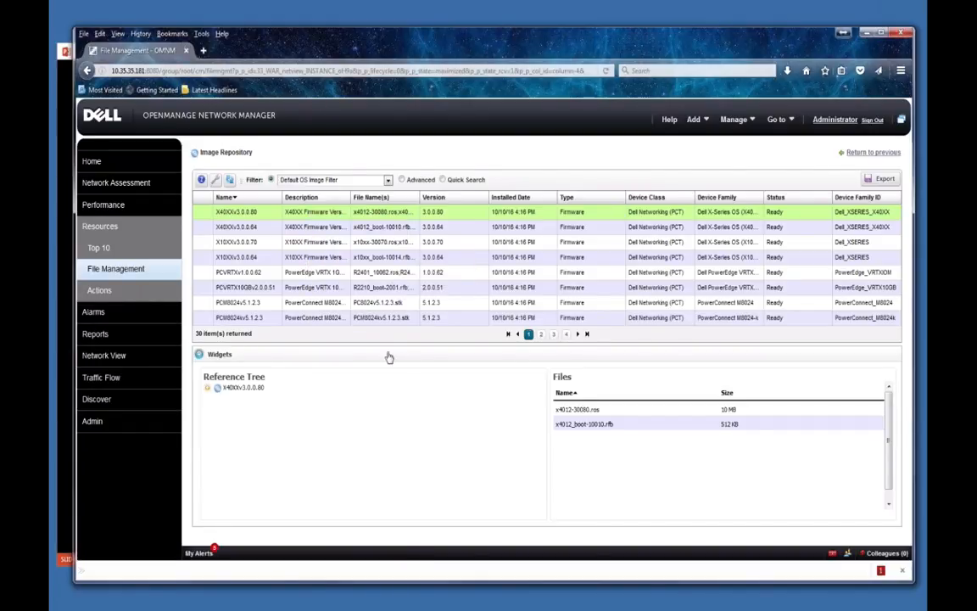
pyautogui.rightClick(332, 215)
pyautogui.moveTo(349, 221)
pyautogui.moveTo(367, 259)
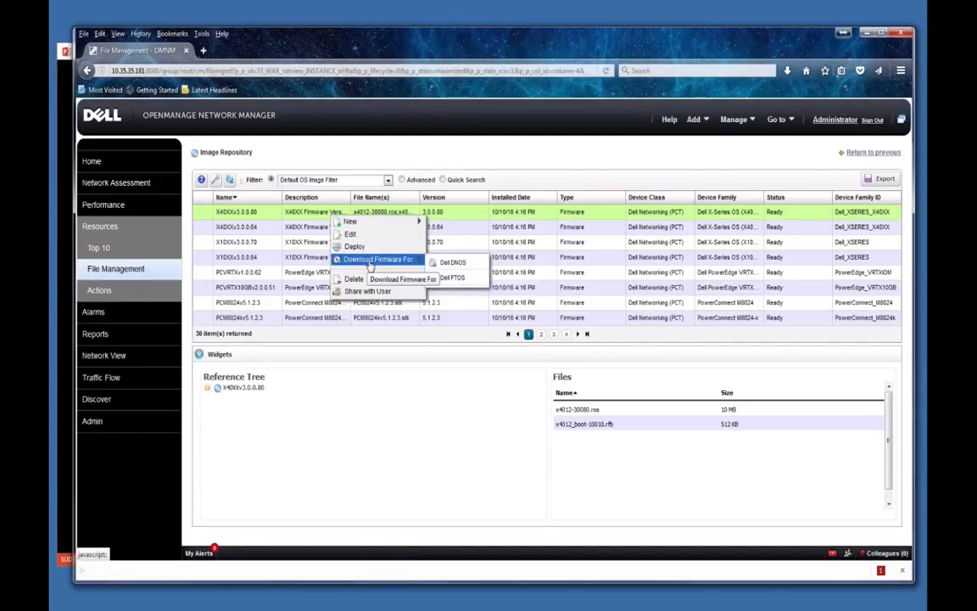
pyautogui.click(450, 268)
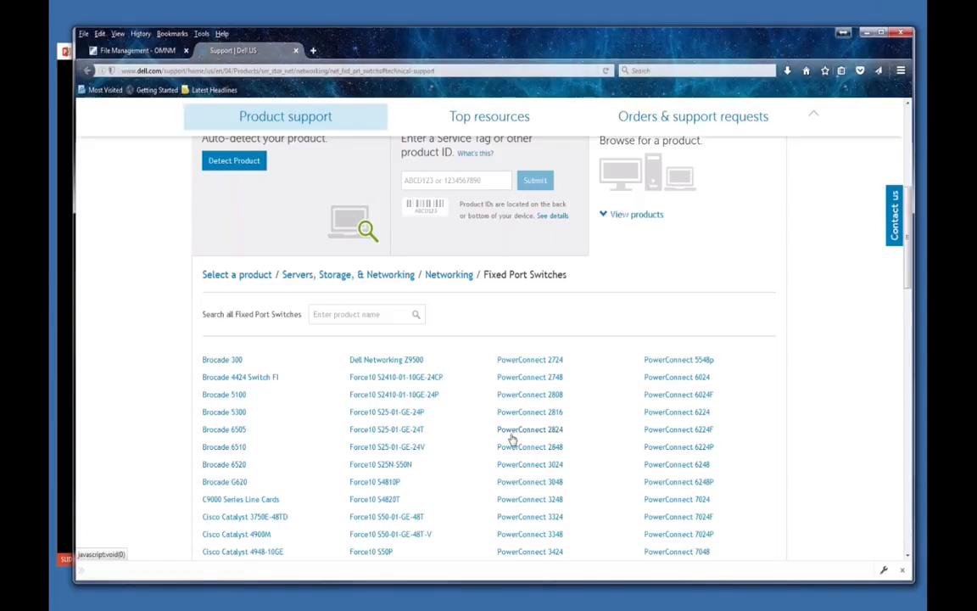
pyautogui.click(135, 50)
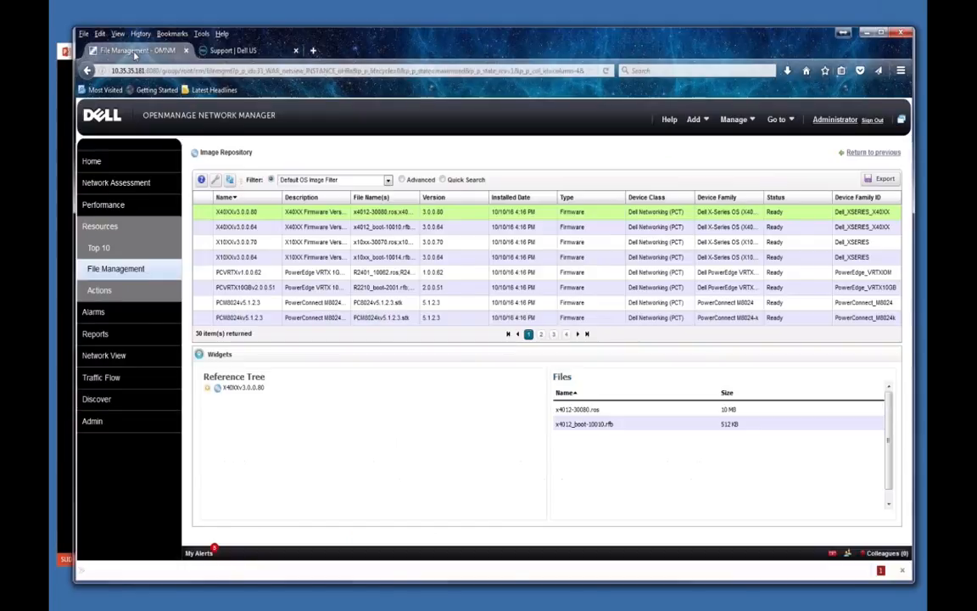
# Review the actions available for the X40XXv3.0.0.80 firmware image.
pyautogui.rightClick(376, 215)
pyautogui.click(328, 210)
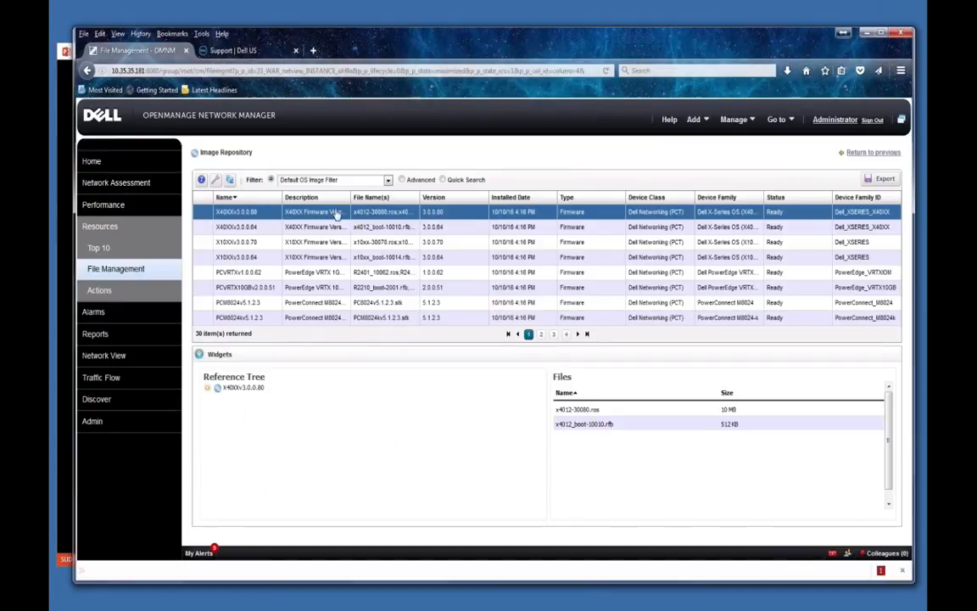
pyautogui.rightClick(336, 210)
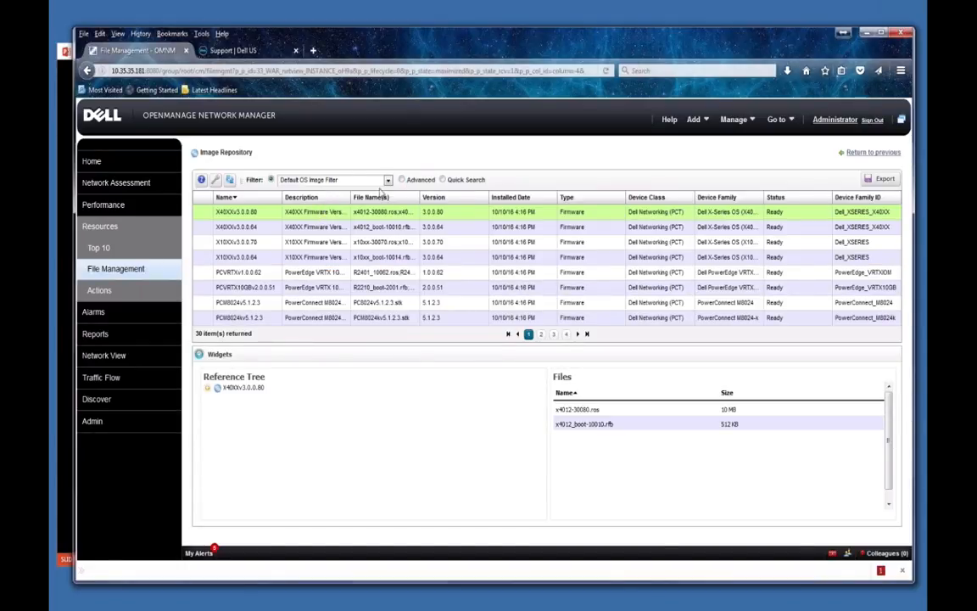
# Find the N40XXv6.3.0.19 firmware image on page 3 of the repository and open its deployment options.
pyautogui.click(541, 334)
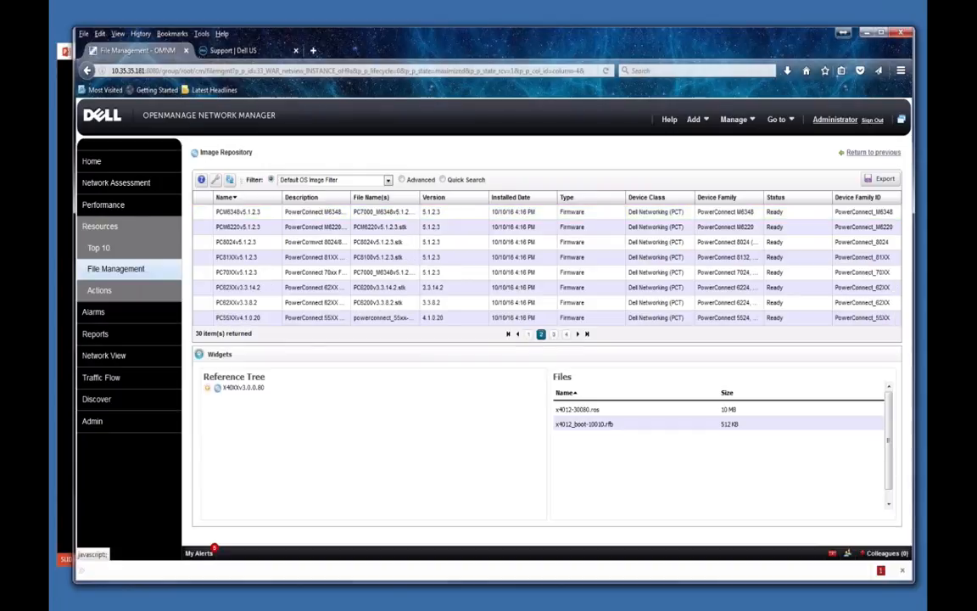
pyautogui.click(553, 334)
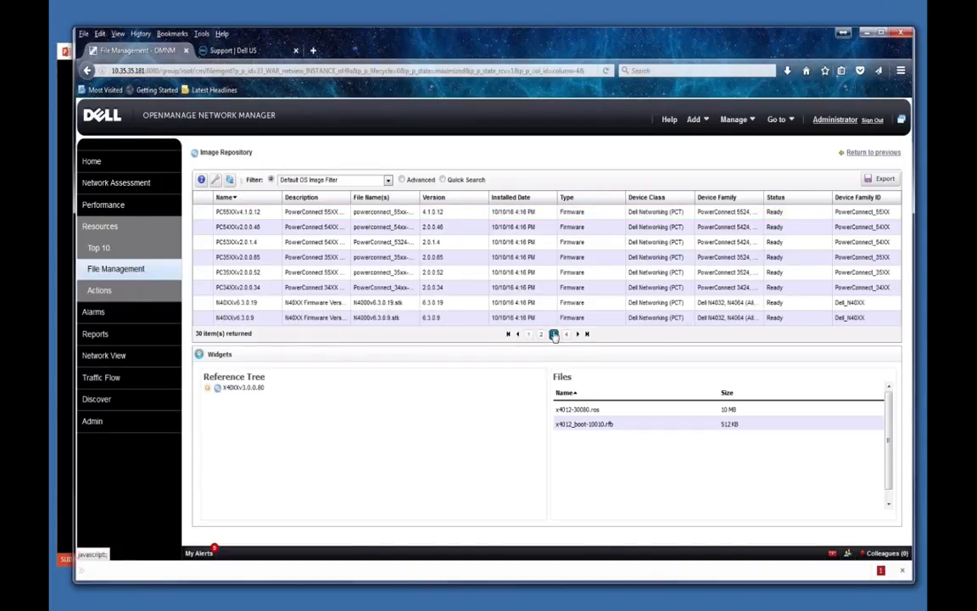
pyautogui.rightClick(251, 303)
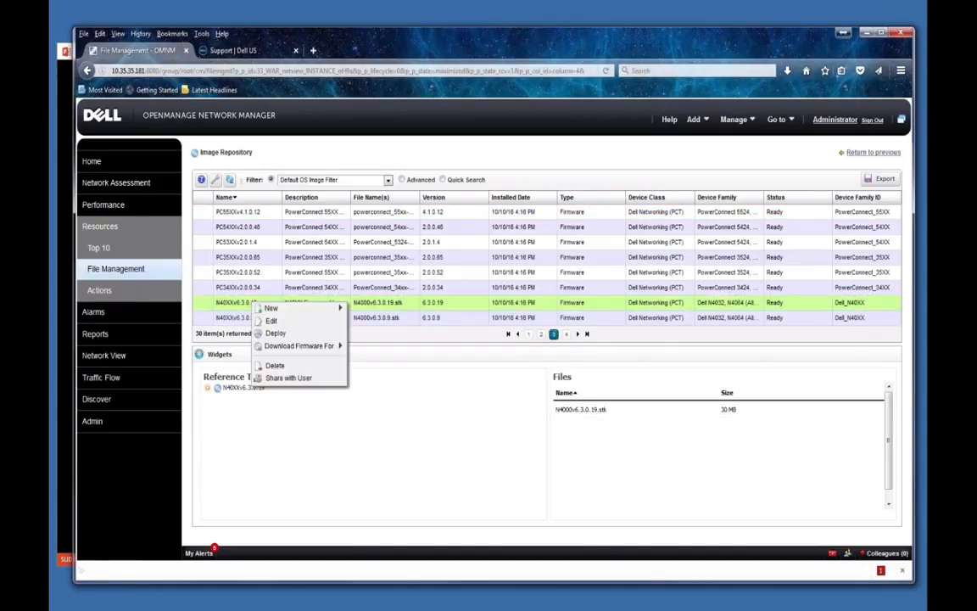
pyautogui.click(275, 334)
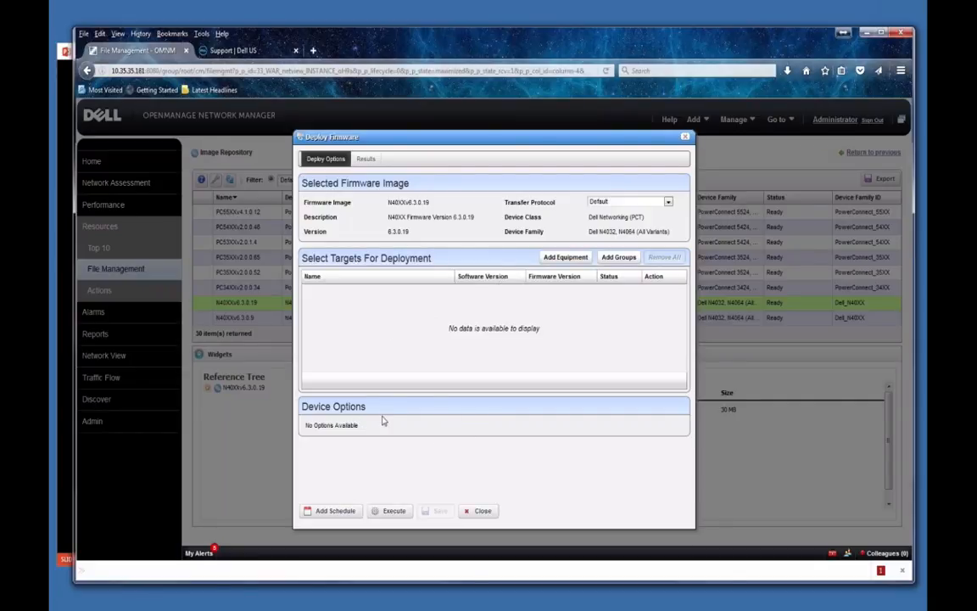
# Add the N1524_143.10.128.30.143 switch as a firmware deployment target, and close the deployment without executing it.
pyautogui.click(565, 256)
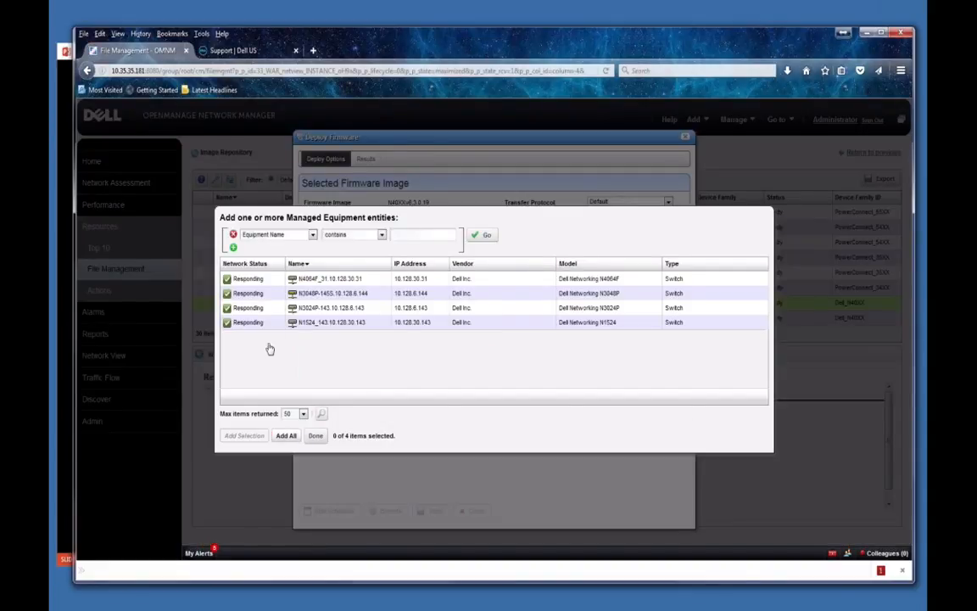
pyautogui.click(255, 324)
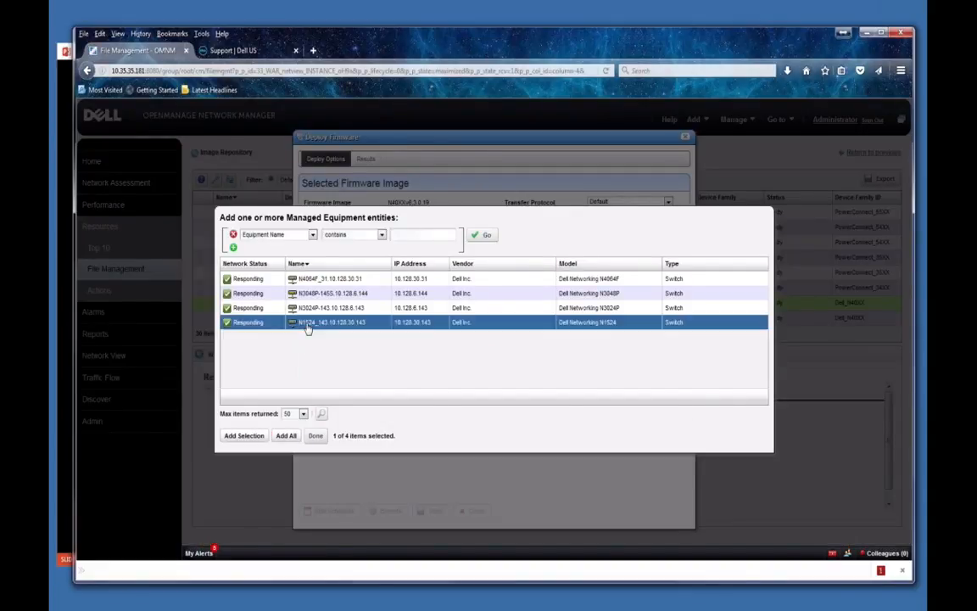
pyautogui.click(244, 435)
pyautogui.click(316, 435)
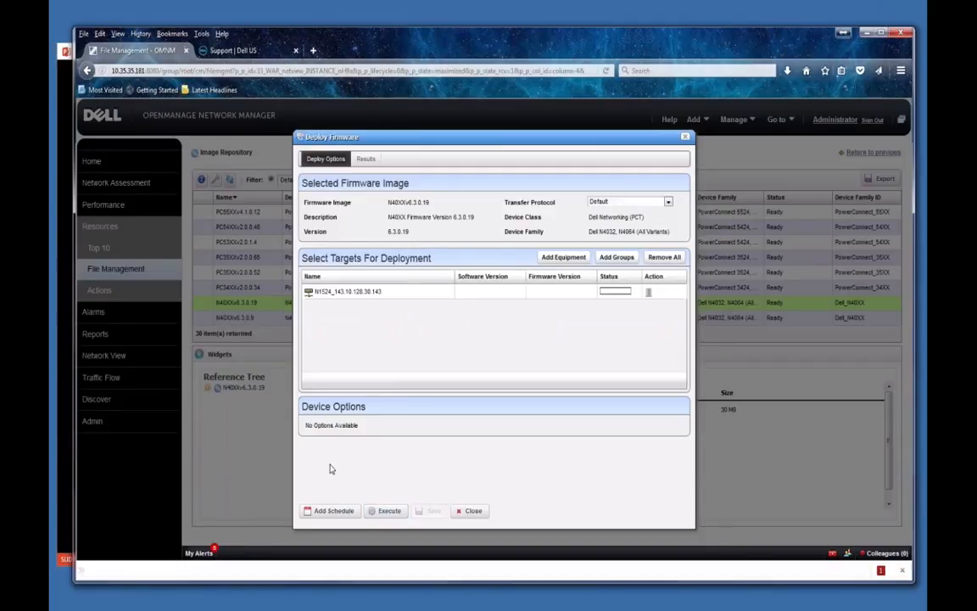
pyautogui.click(469, 511)
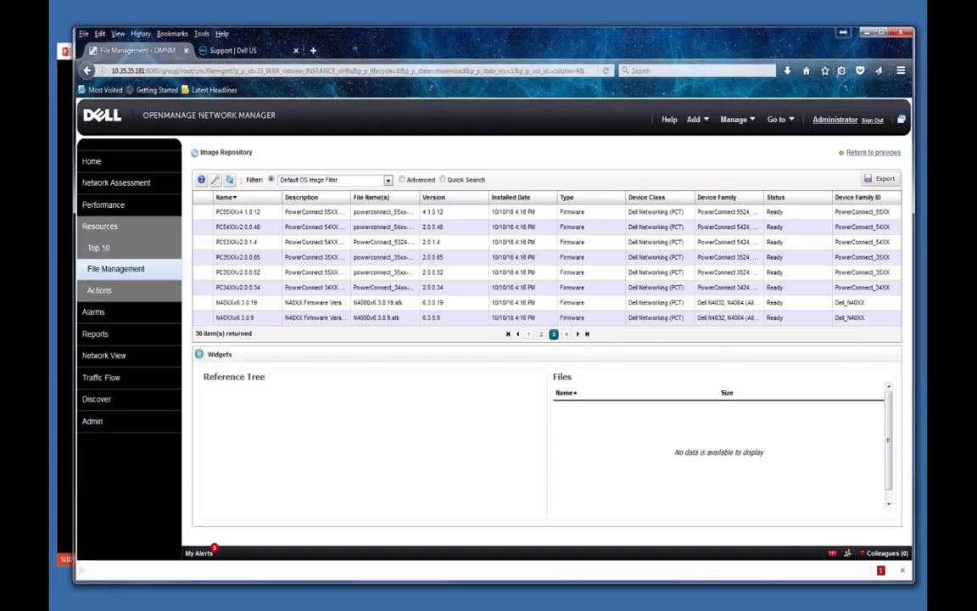
# Switch to the PowerPoint slide show and view the External File servers slide and the File Server example slide.
pyautogui.hotkey('alt', 'Tab')
pyautogui.press('Right')
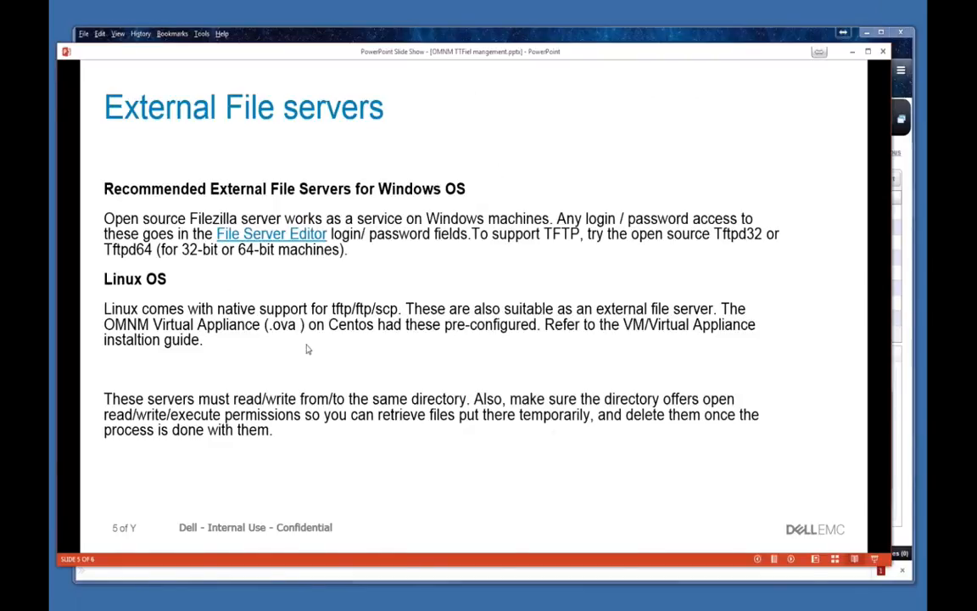
pyautogui.press('Right')
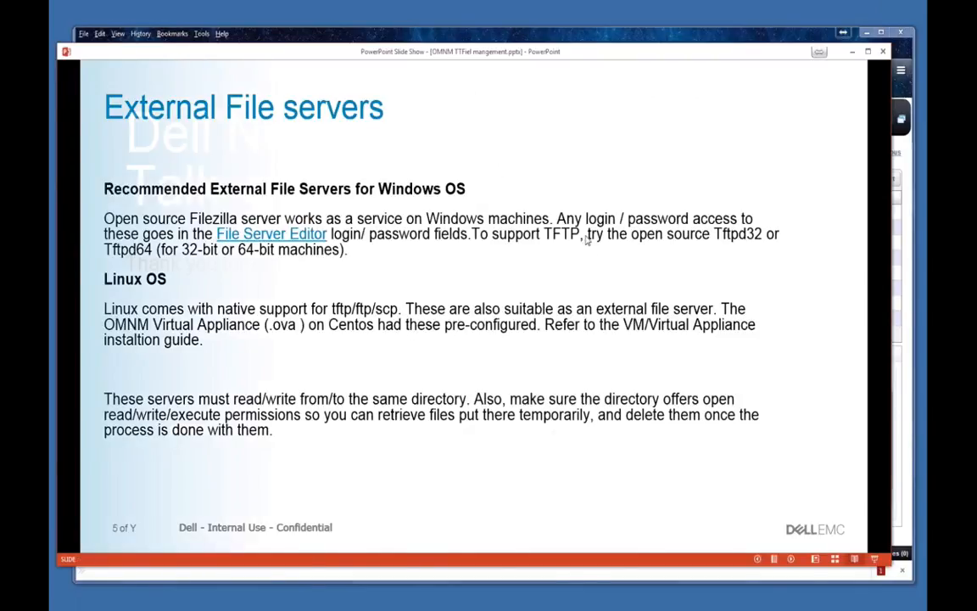
pyautogui.press('Left')
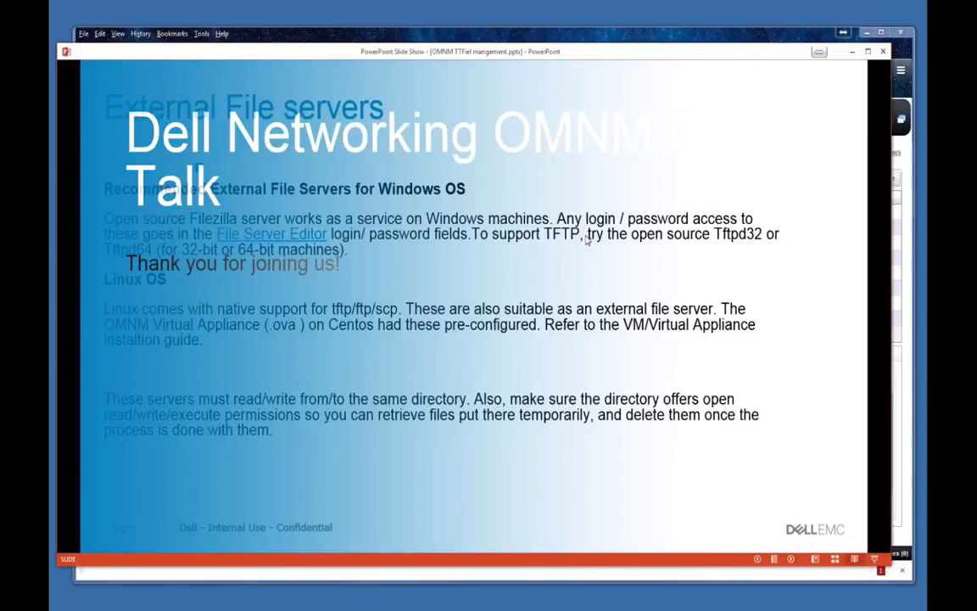
pyautogui.press('Left')
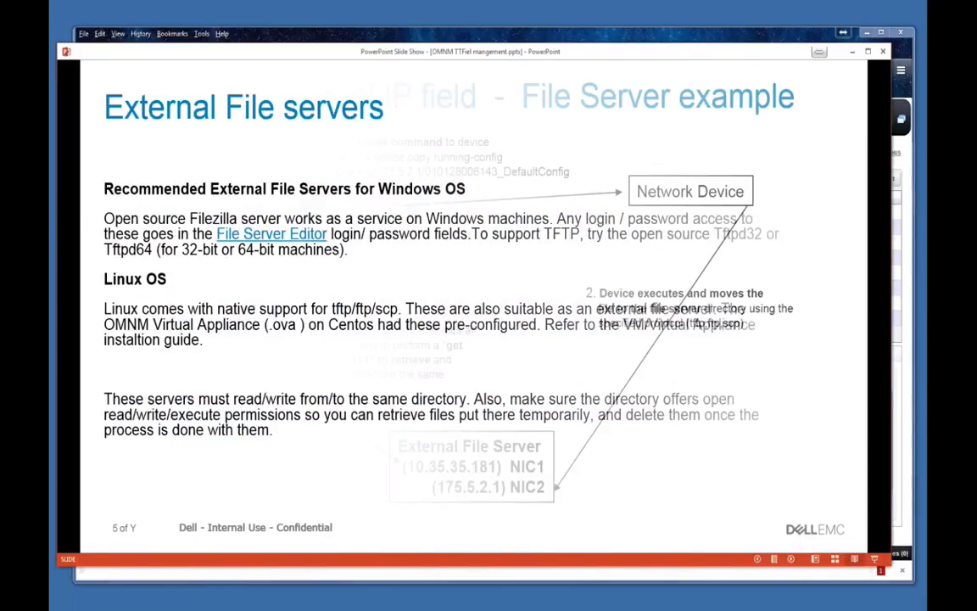
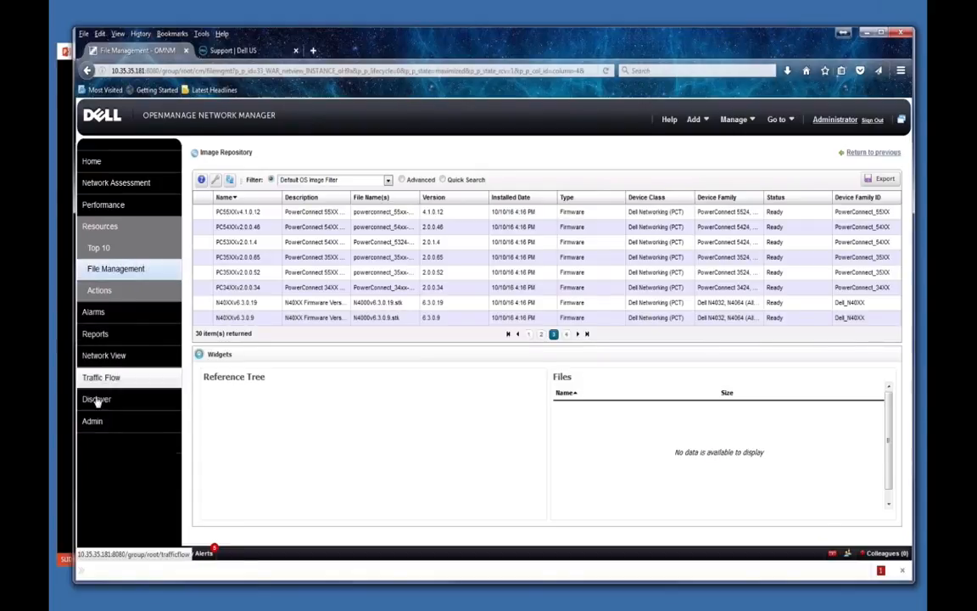
# Open the Groups & Locations page under Admin and go to page 3 of the Managed Resource Groups.
pyautogui.moveTo(92, 421)
pyautogui.click(98, 463)
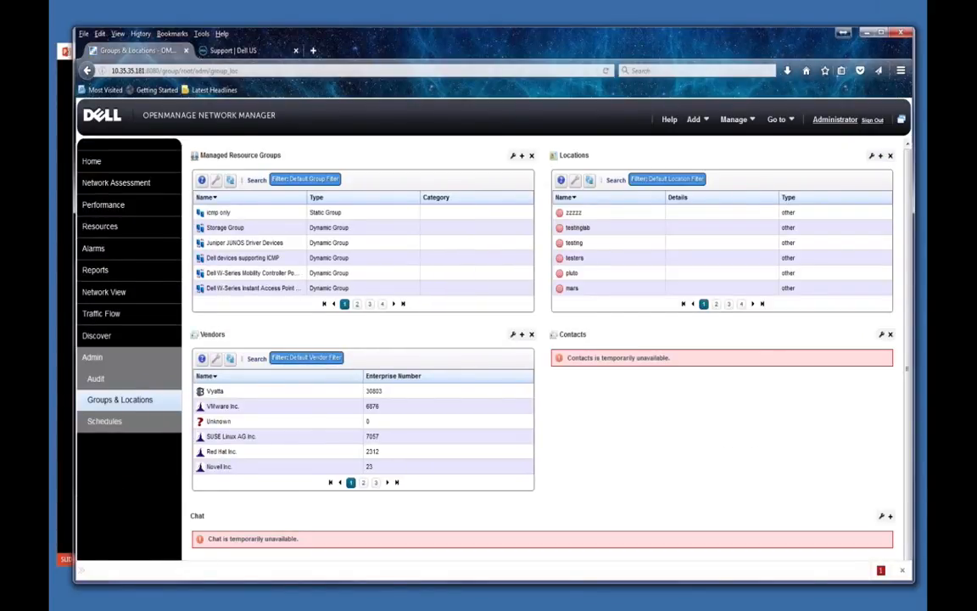
pyautogui.click(369, 303)
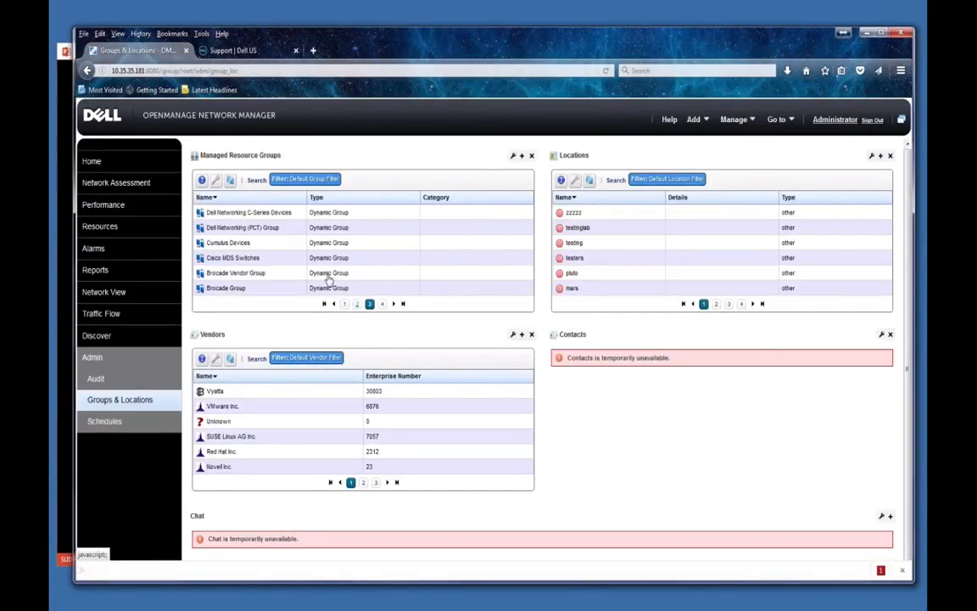
# Start a firmware deployment for the Dell Networking (PCT) Group through its File Management actions.
pyautogui.rightClick(271, 227)
pyautogui.click(266, 229)
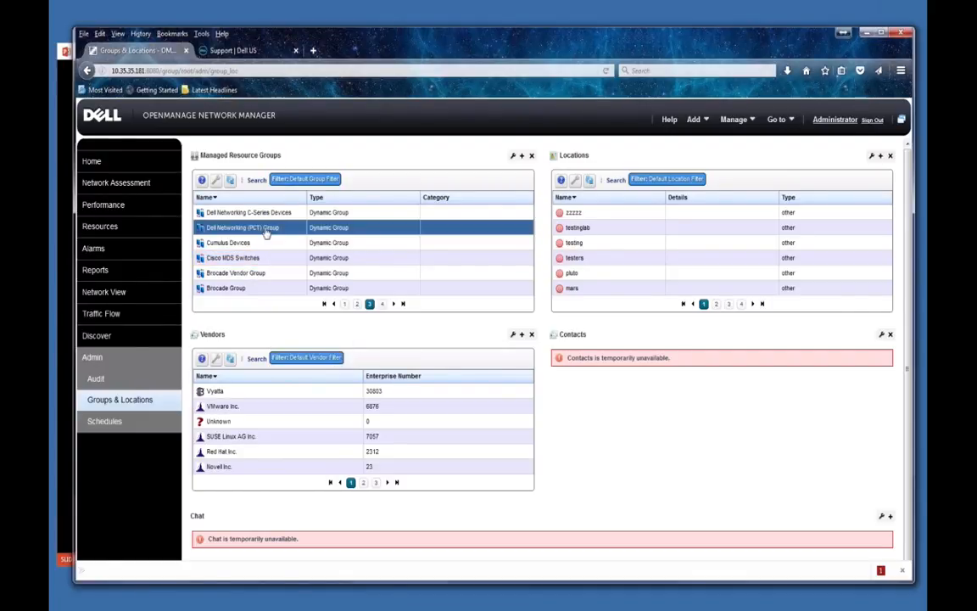
pyautogui.rightClick(266, 229)
pyautogui.moveTo(305, 296)
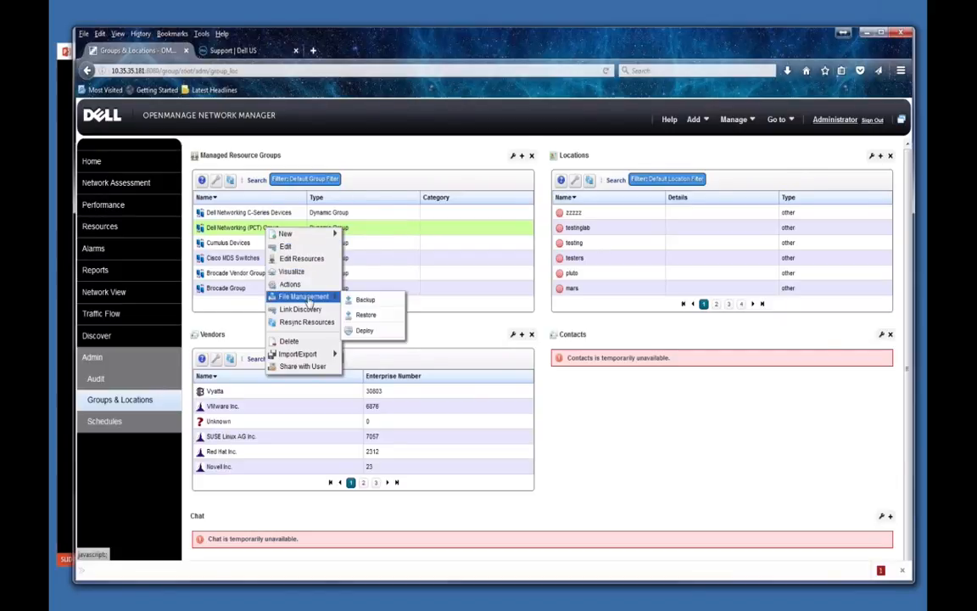
pyautogui.click(367, 331)
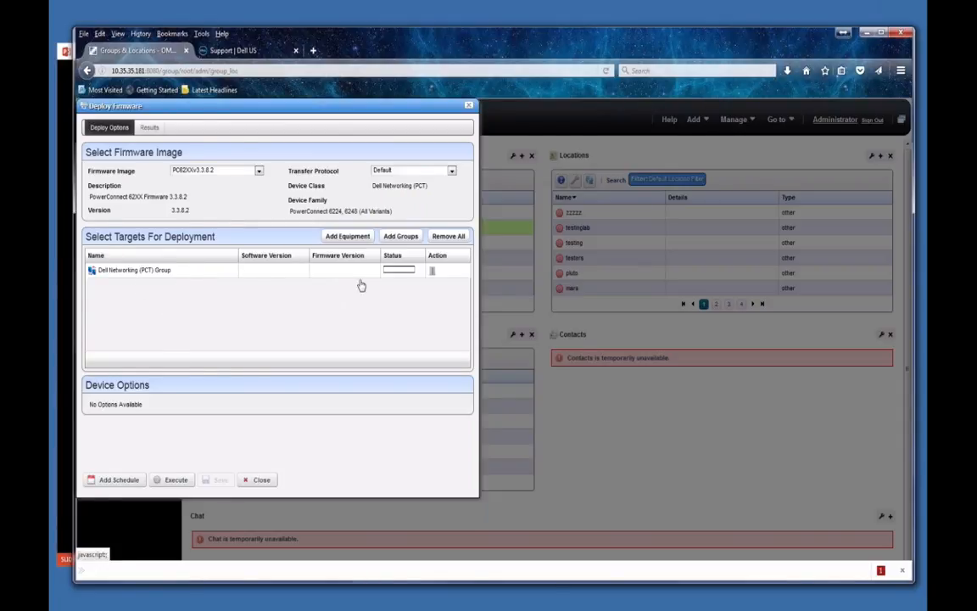
# Remove the Dell Networking (PCT) Group from the firmware deployment targets.
pyautogui.click(432, 271)
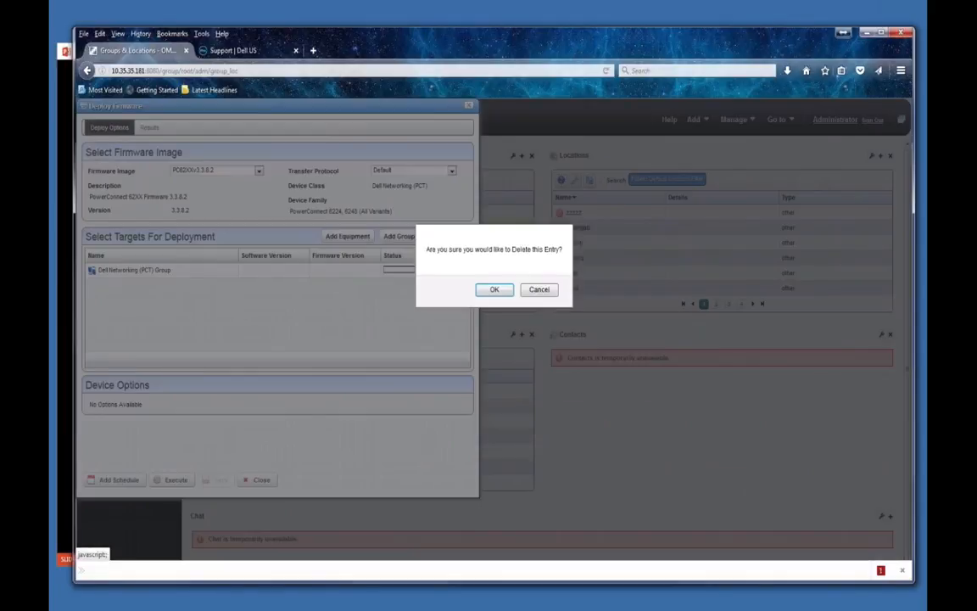
pyautogui.press('Return')
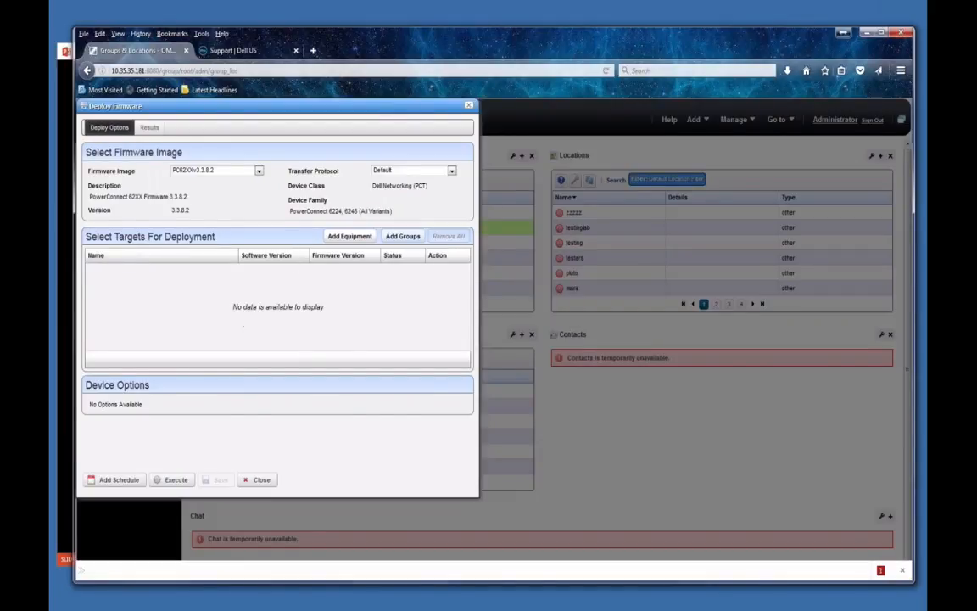
# View page 3 of the groups that can be added as deployment targets, and close the firmware deployment without executing it.
pyautogui.click(402, 237)
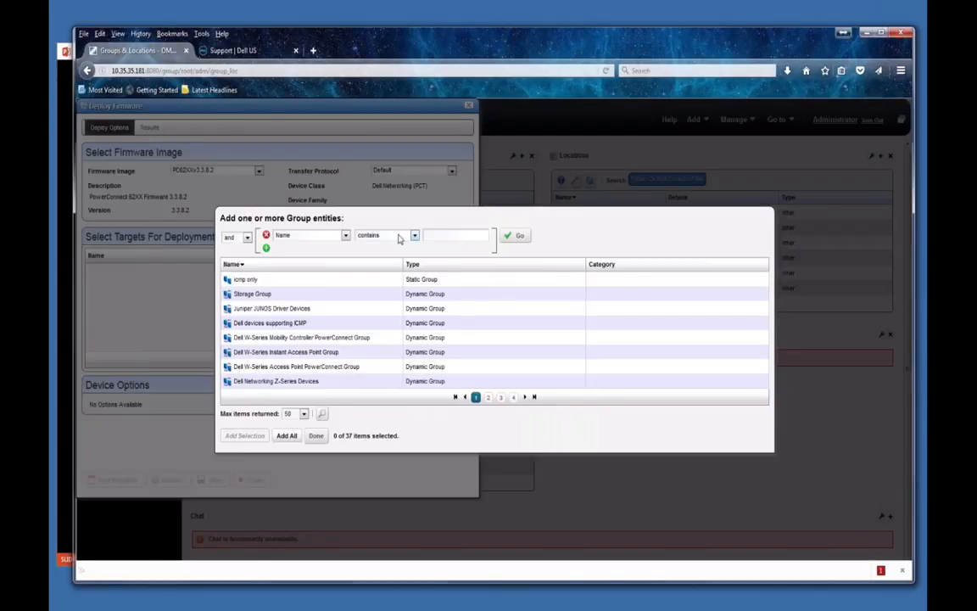
pyautogui.click(500, 397)
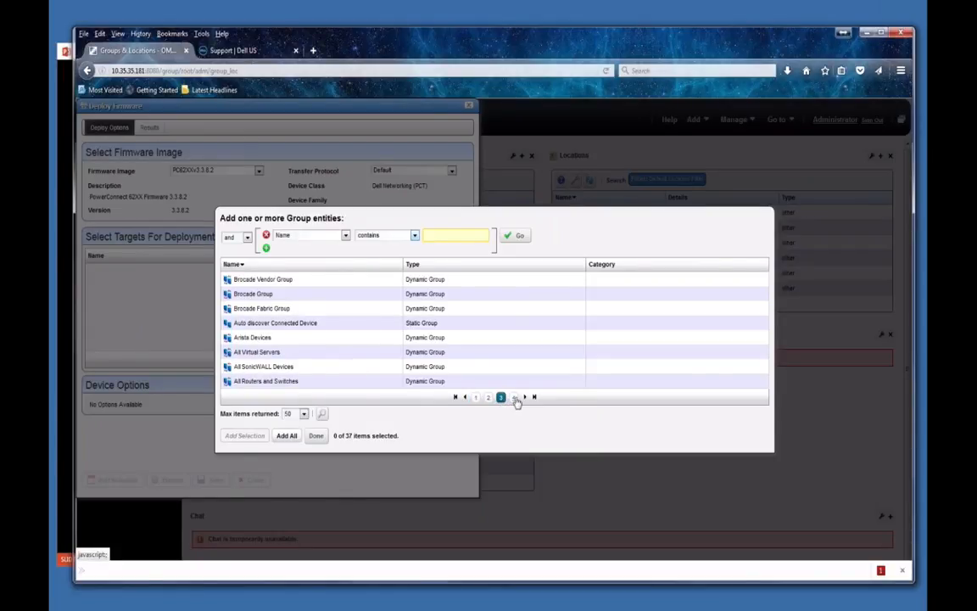
pyautogui.click(315, 435)
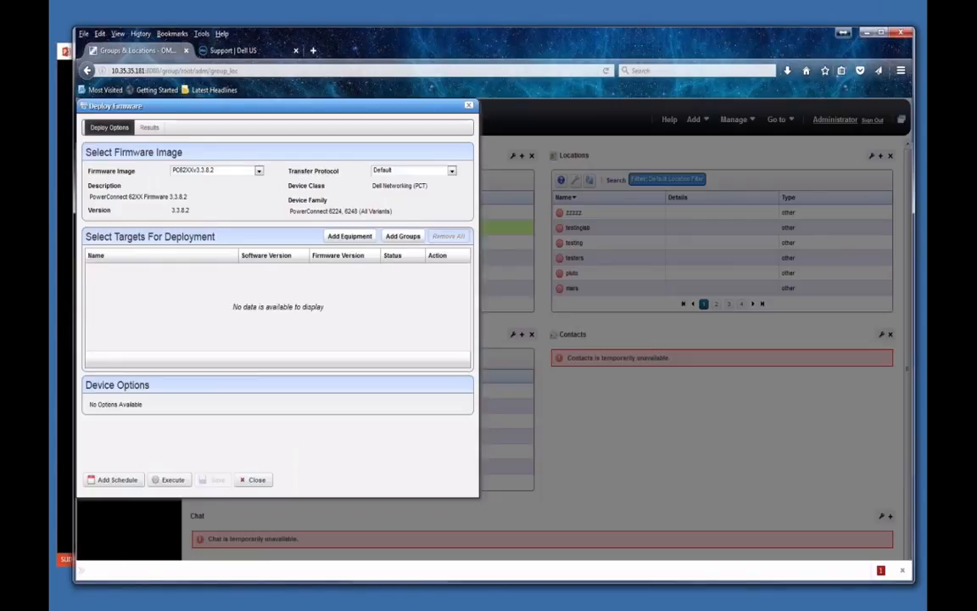
pyautogui.click(262, 480)
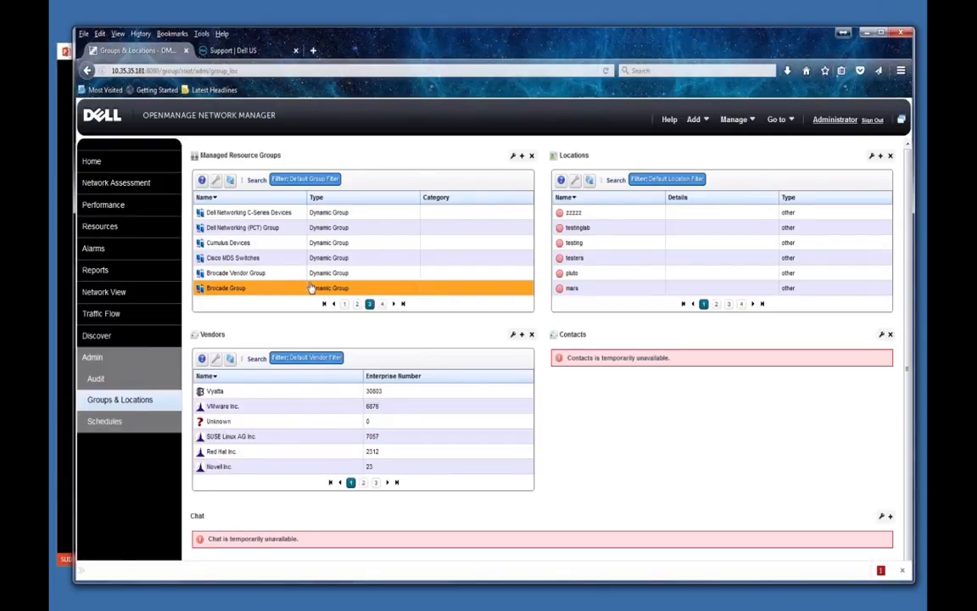
# Open the restore options for the Dell Networking (PCT) Group on page 3 of the Managed Resource Groups through its File Management actions.
pyautogui.click(382, 304)
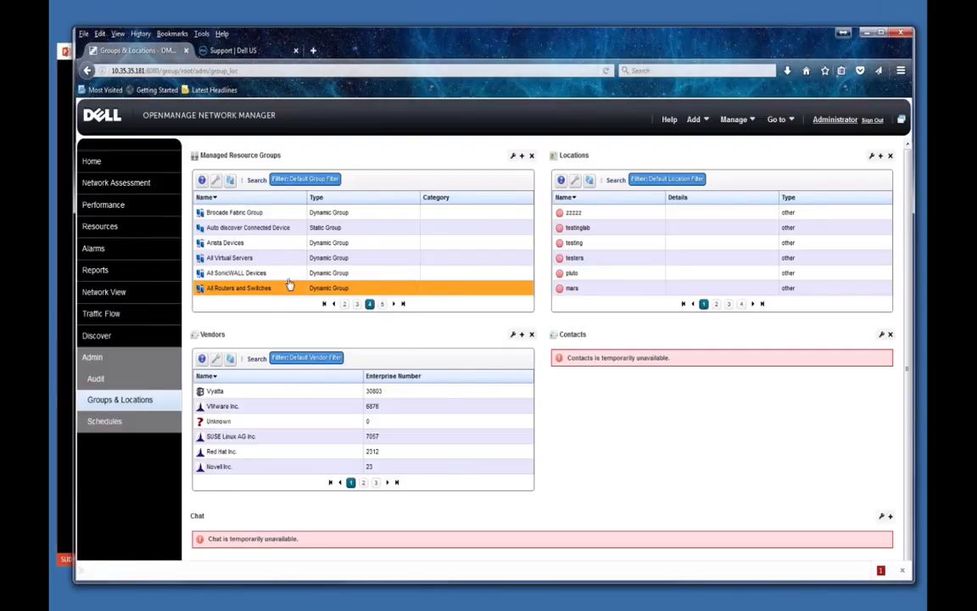
pyautogui.click(357, 303)
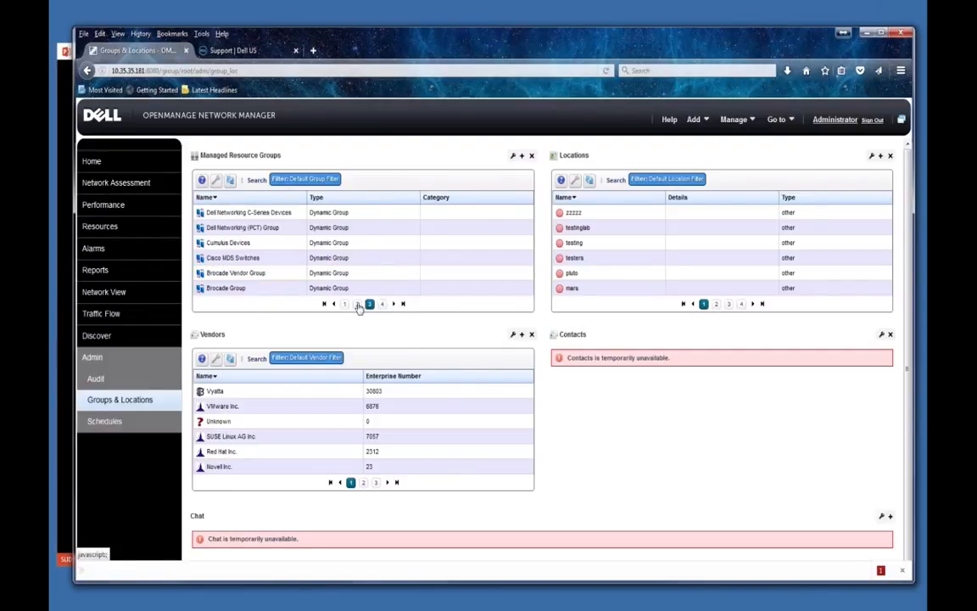
pyautogui.rightClick(323, 227)
pyautogui.click(330, 245)
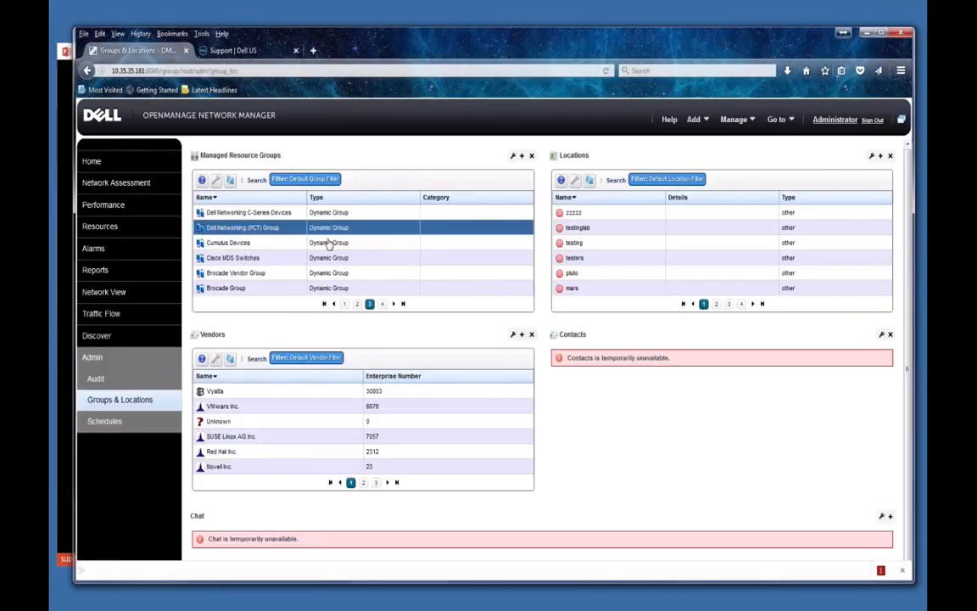
pyautogui.rightClick(329, 227)
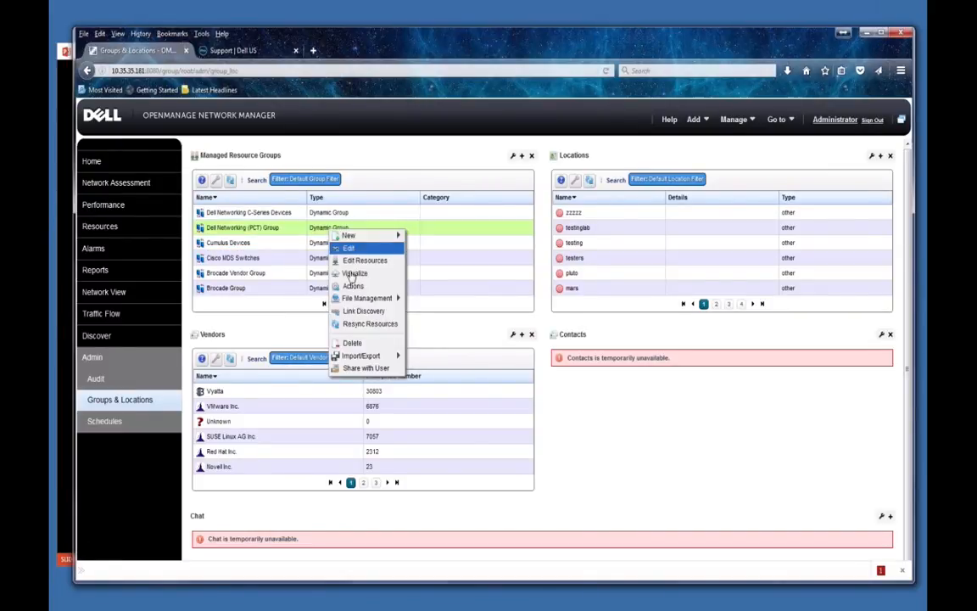
pyautogui.moveTo(365, 298)
pyautogui.click(428, 316)
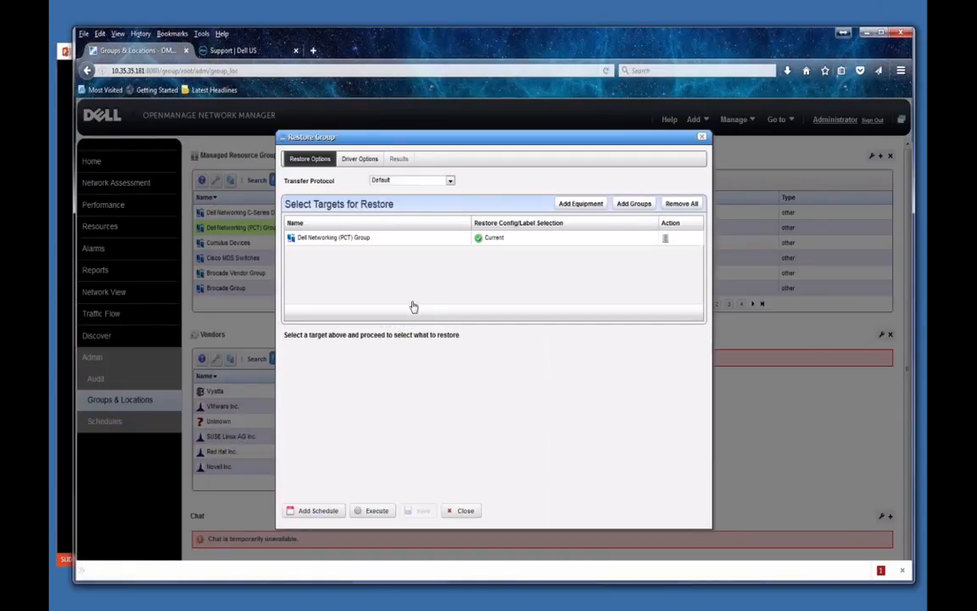
# Set the label to restore for the Dell Networking (PCT) Group to GOLD and apply it to that target.
pyautogui.click(377, 240)
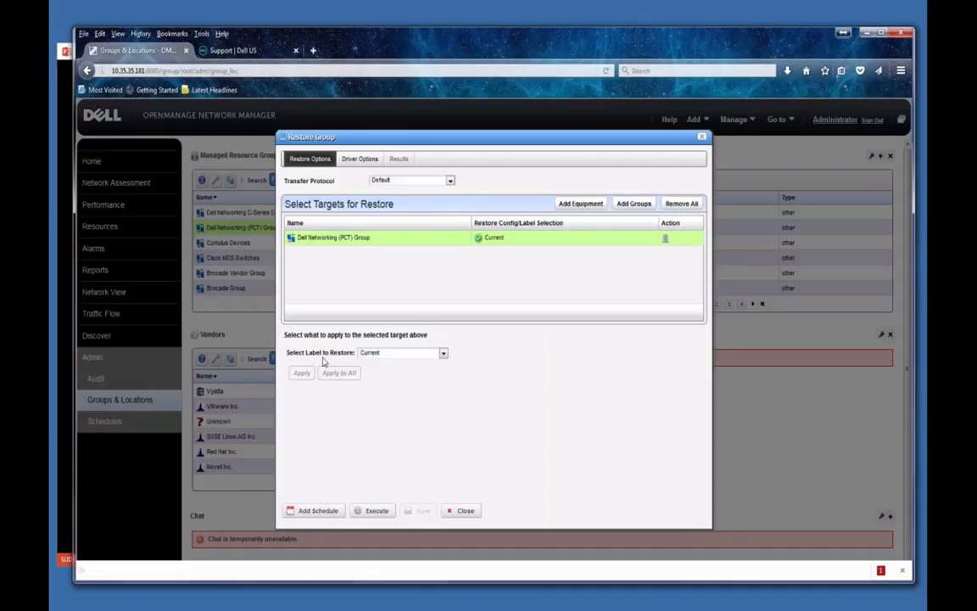
pyautogui.click(444, 354)
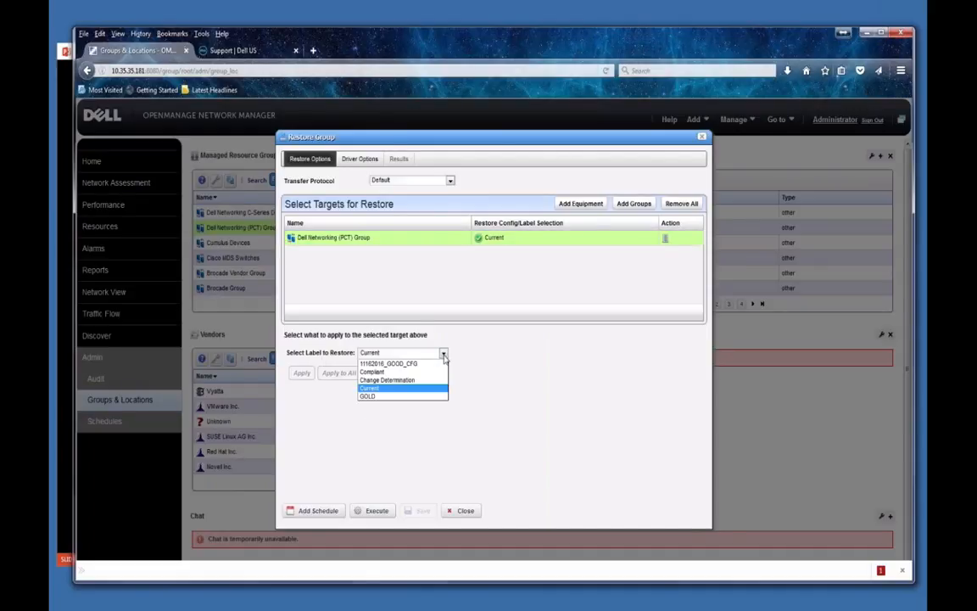
pyautogui.click(392, 390)
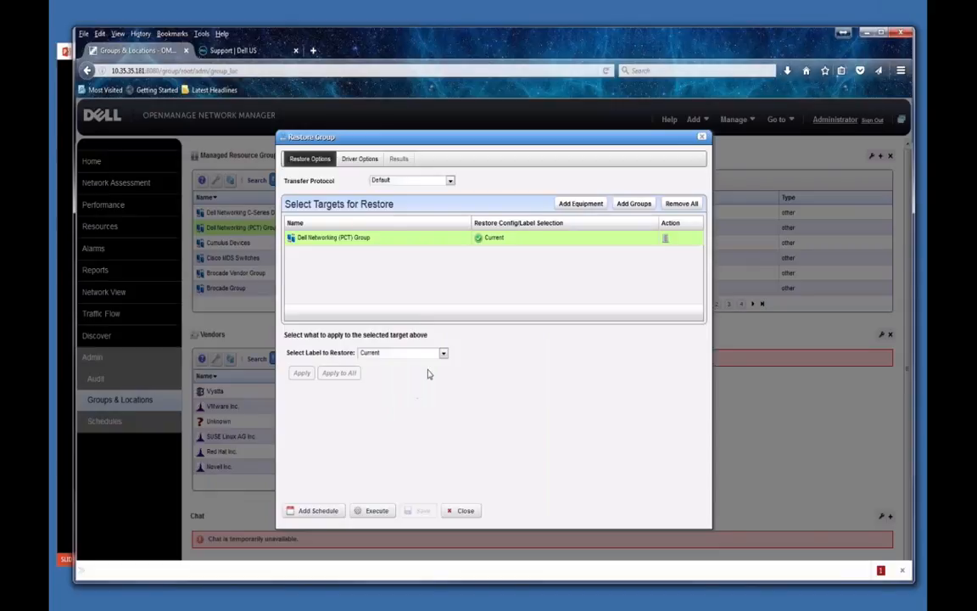
pyautogui.click(443, 353)
pyautogui.click(373, 396)
pyautogui.click(301, 373)
pyautogui.click(493, 241)
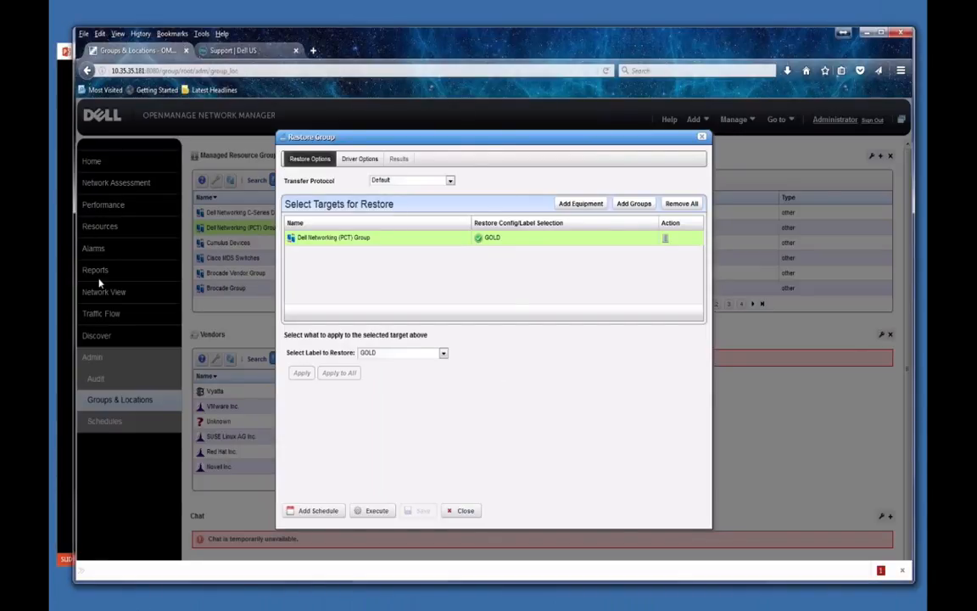
# View the File Server example slide in the PowerPoint slide show, and return to the browser to close Restore Group without executing it.
pyautogui.click(60, 321)
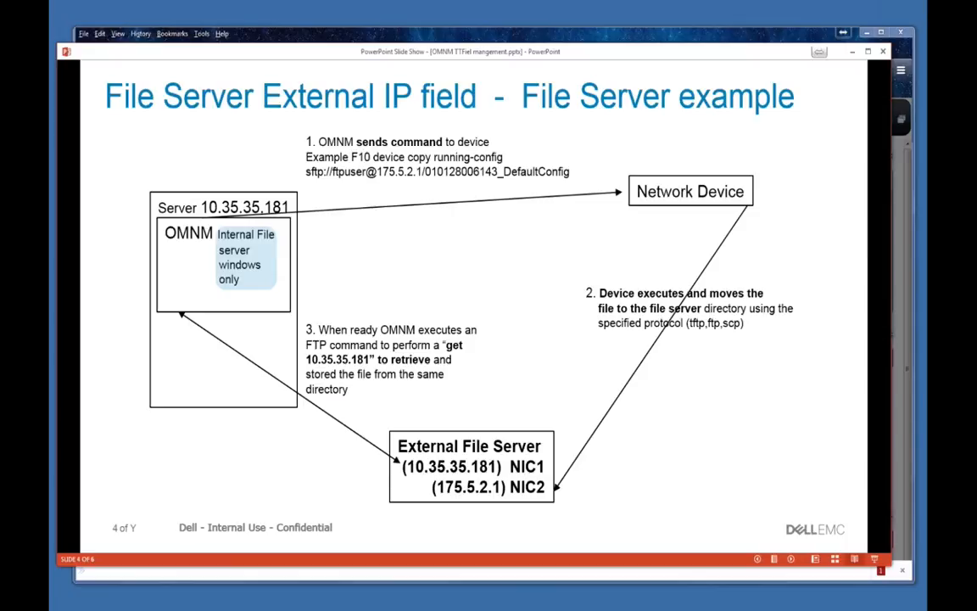
pyautogui.click(310, 29)
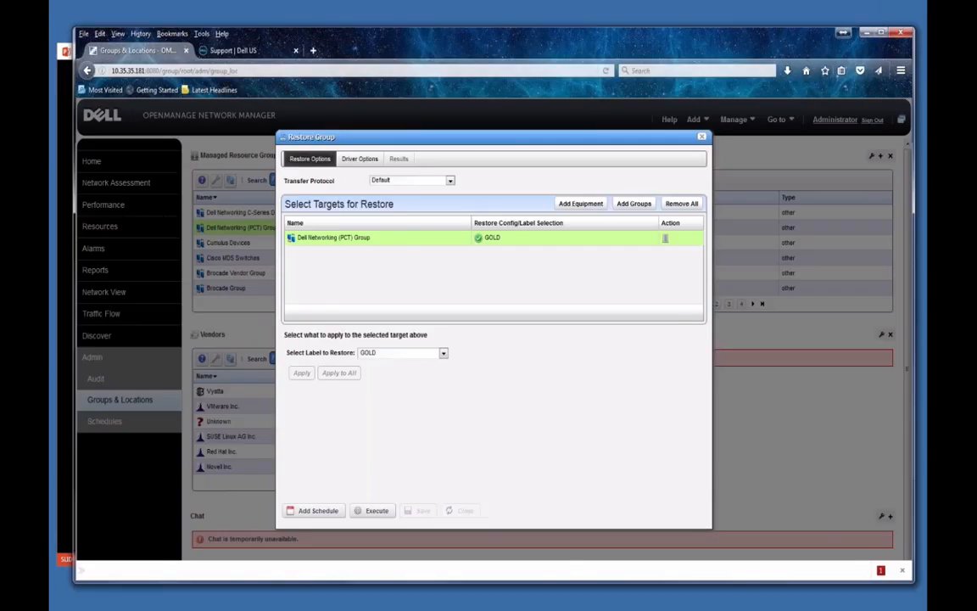
pyautogui.click(459, 511)
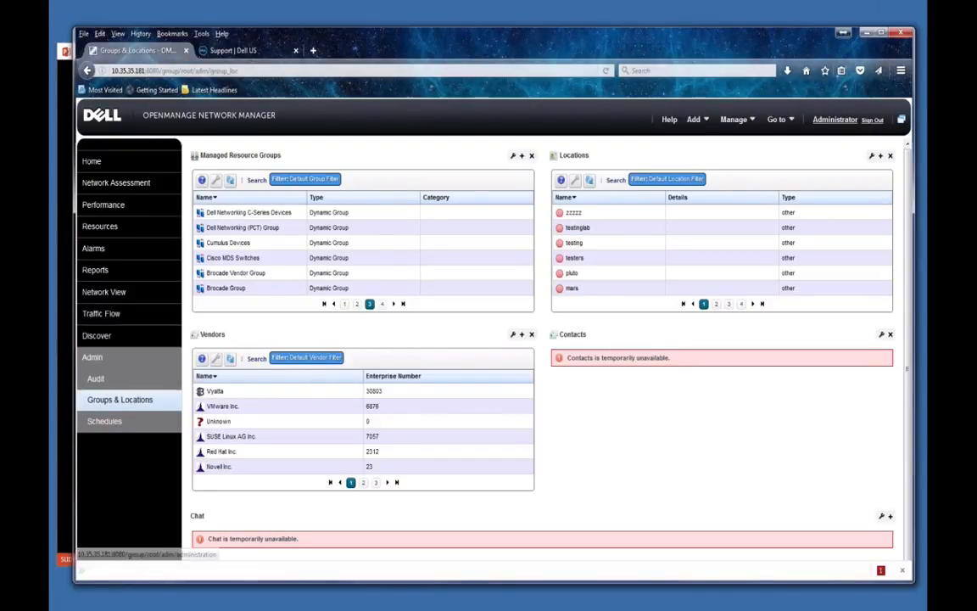
# Open the File Management page under Resources.
pyautogui.moveTo(171, 185)
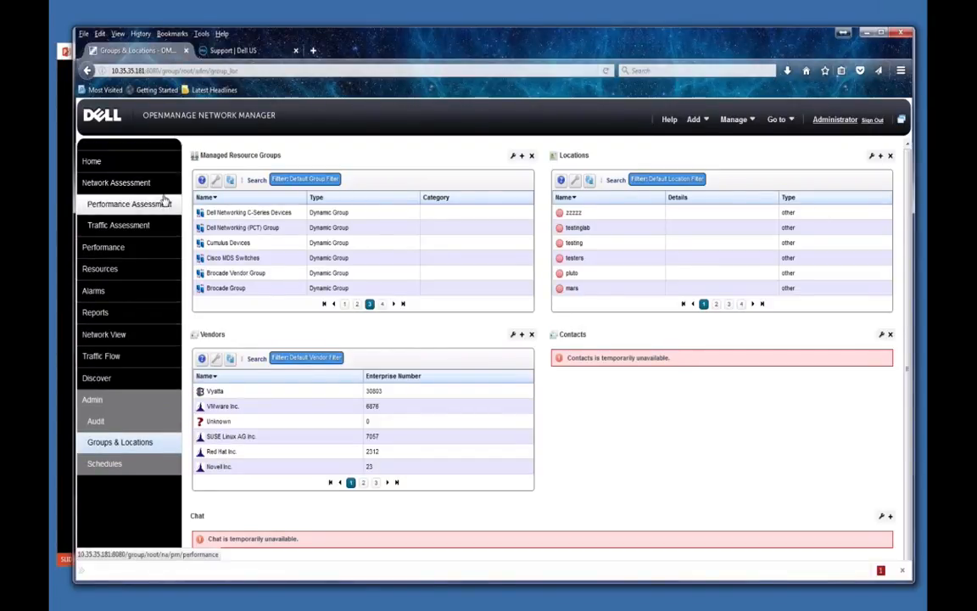
pyautogui.moveTo(127, 244)
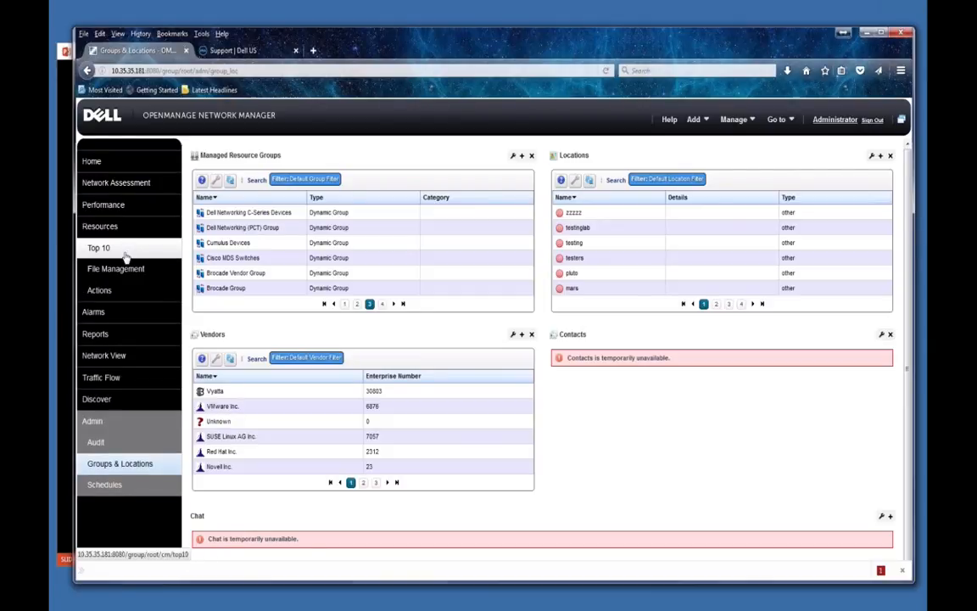
pyautogui.click(119, 269)
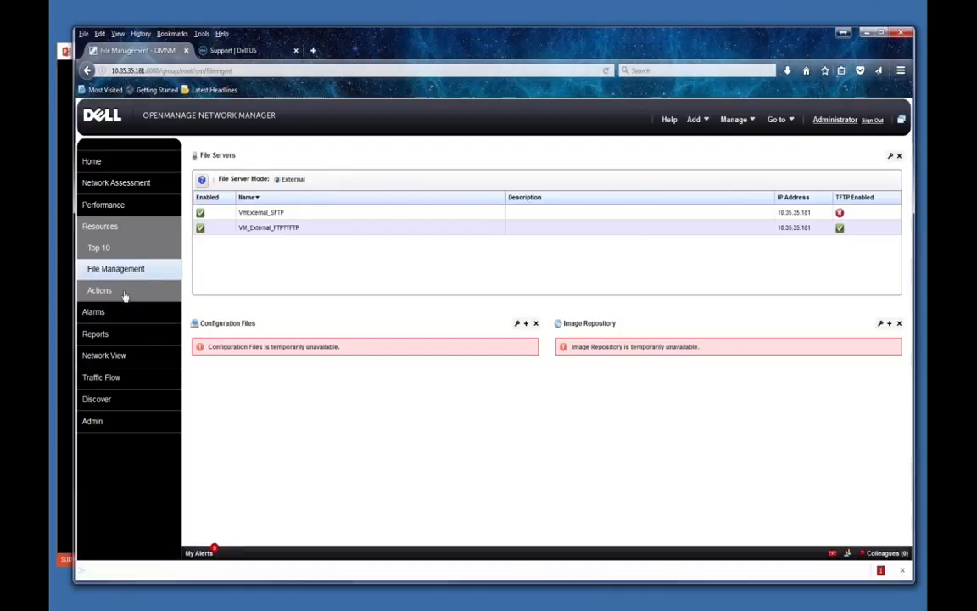
pyautogui.click(108, 274)
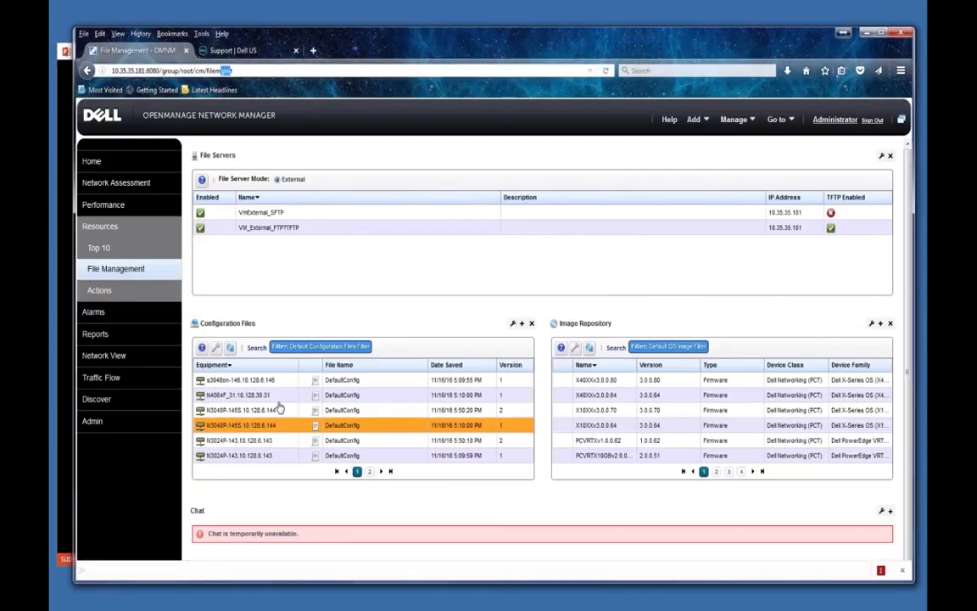
# Open the configuration file import from the s3048on-146 entry in Configuration Files, and close it without importing anything.
pyautogui.rightClick(272, 383)
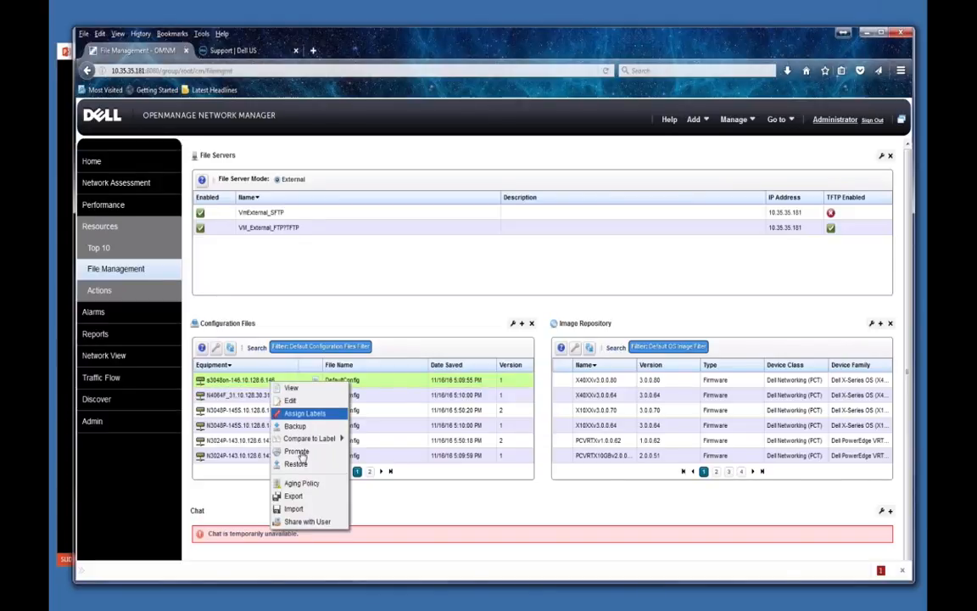
pyautogui.click(294, 508)
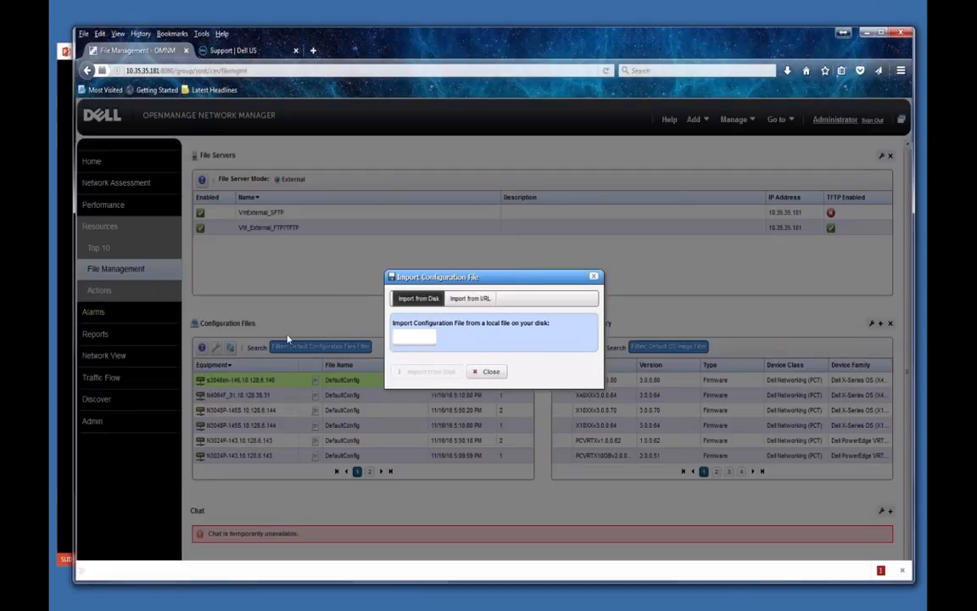
pyautogui.click(594, 275)
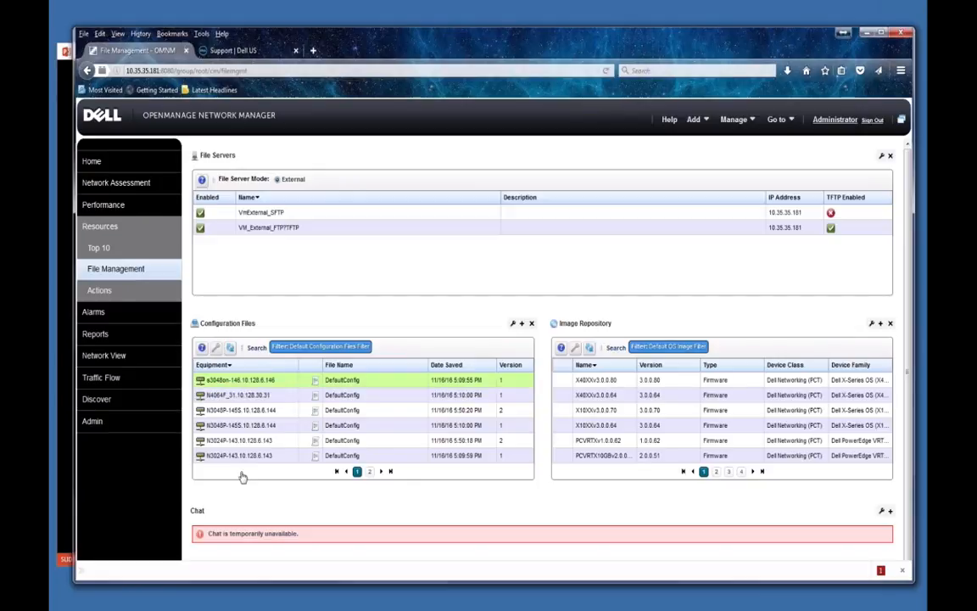
# Open the DefaultConfig file of the s3048on-146 switch for editing to view its contents, and close it without saving.
pyautogui.click(263, 382)
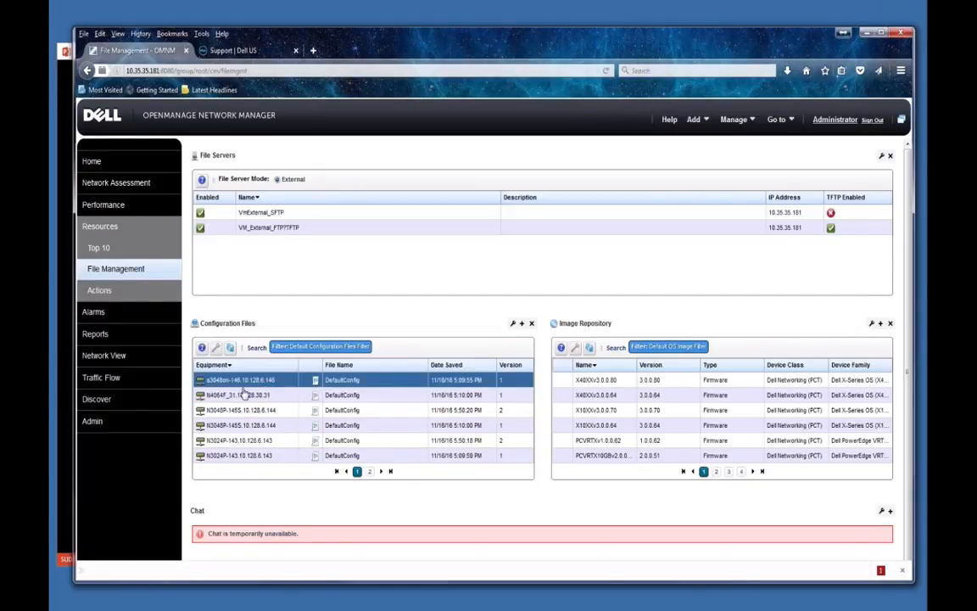
pyautogui.rightClick(258, 381)
pyautogui.click(257, 380)
pyautogui.rightClick(274, 381)
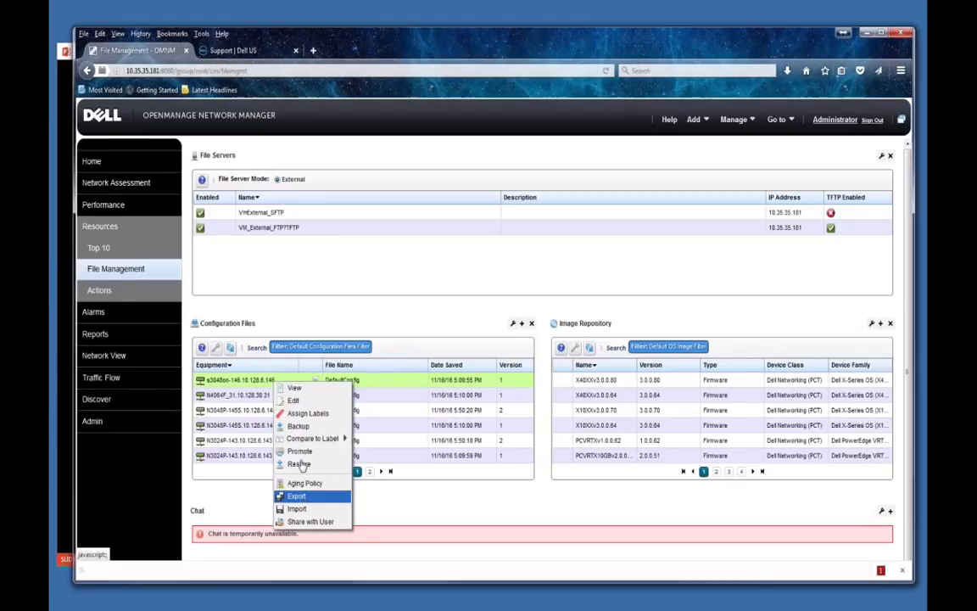
pyautogui.click(296, 399)
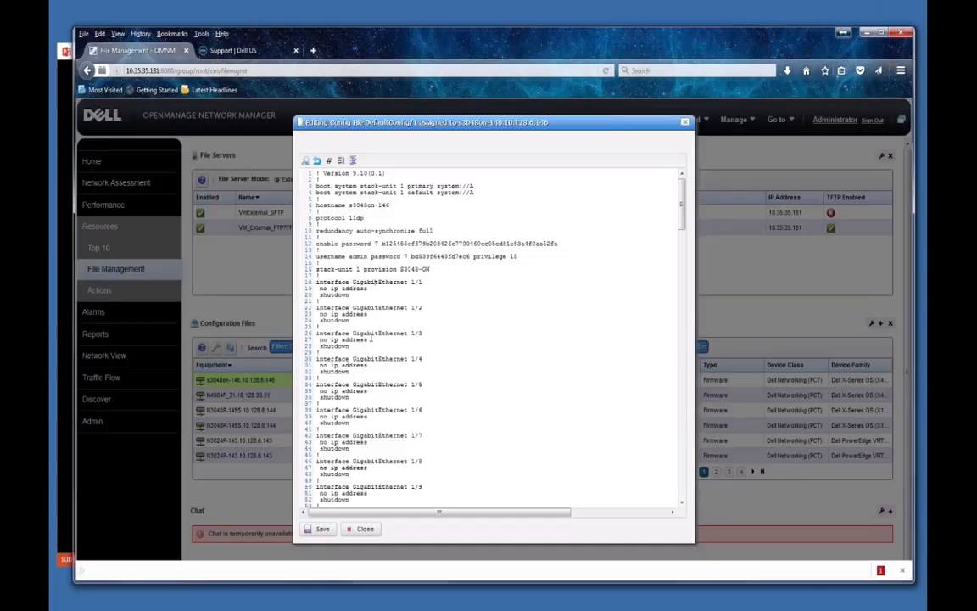
pyautogui.click(365, 528)
pyautogui.click(506, 384)
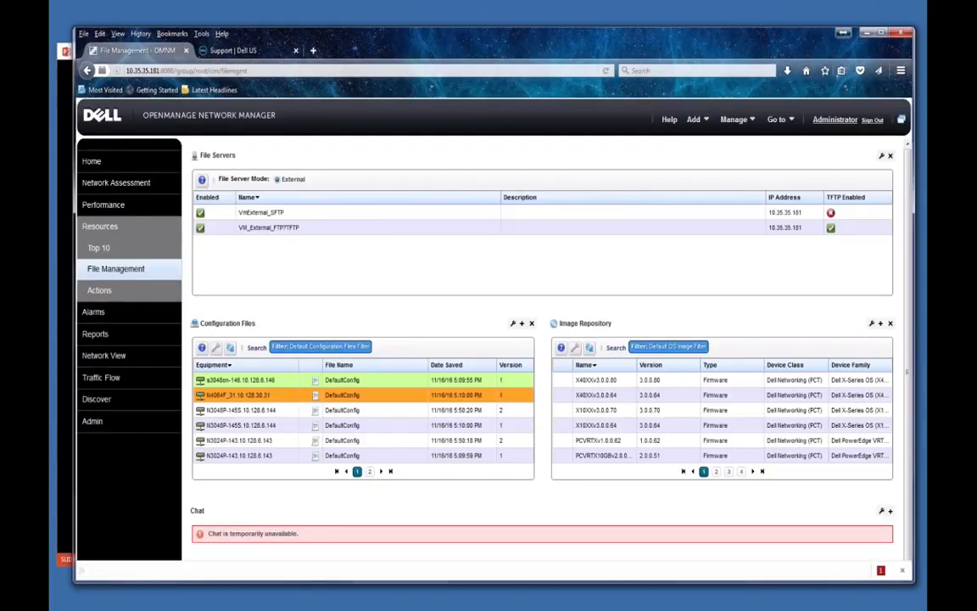